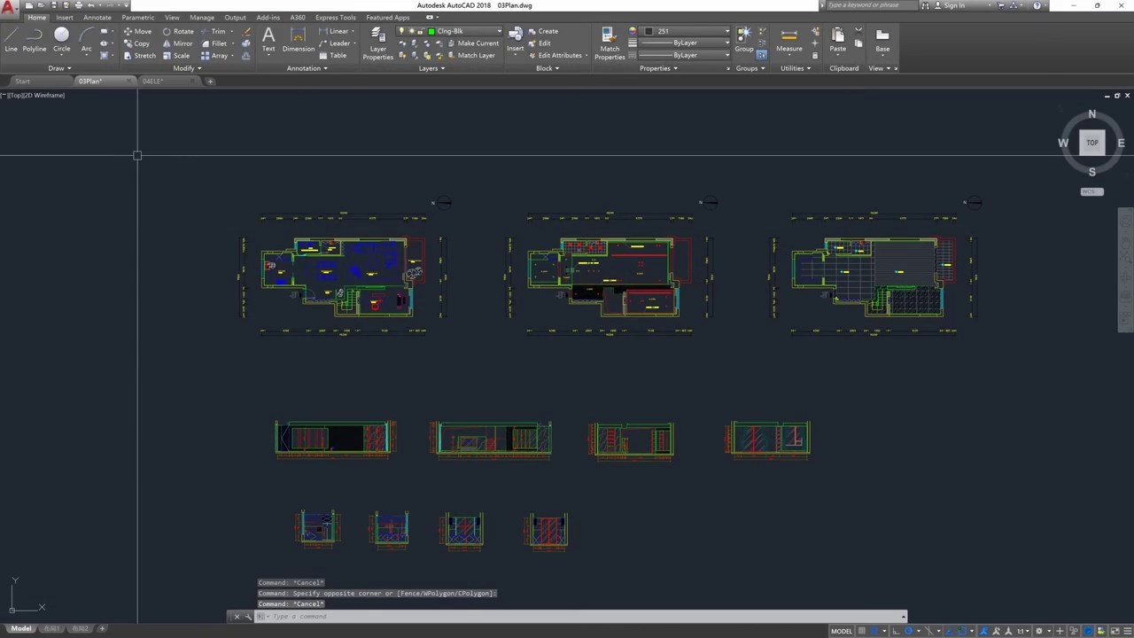
pyautogui.click(130, 153)
pyautogui.click(1065, 379)
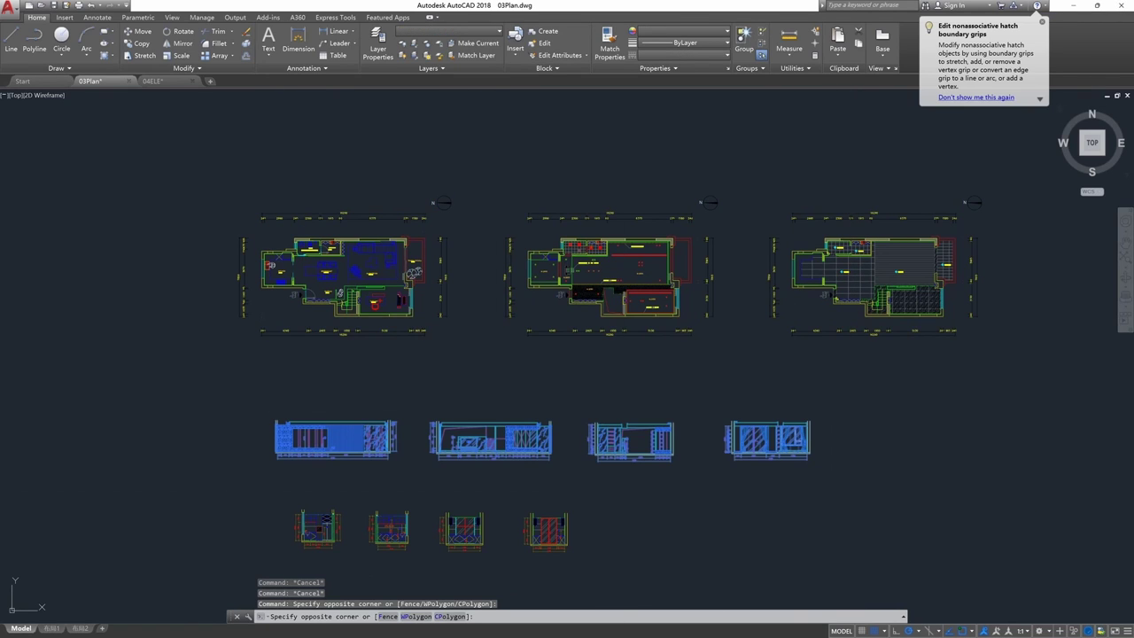
pyautogui.click(699, 564)
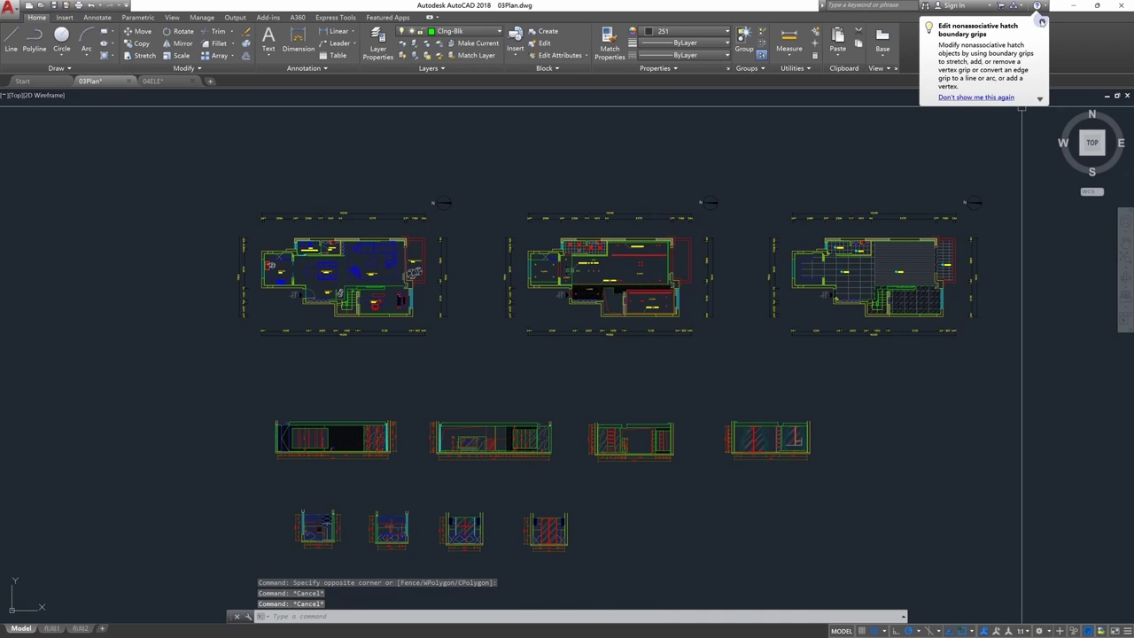
# Erase the dimensions and north-arrow annotations around the floor plans and elevations, leaving only the drawing linework
pyautogui.scroll(3, 597, 375)
pyautogui.click(727, 467)
pyautogui.click(779, 455)
pyautogui.press('Delete')
pyautogui.scroll(-2, 779, 455)
pyautogui.click(875, 458)
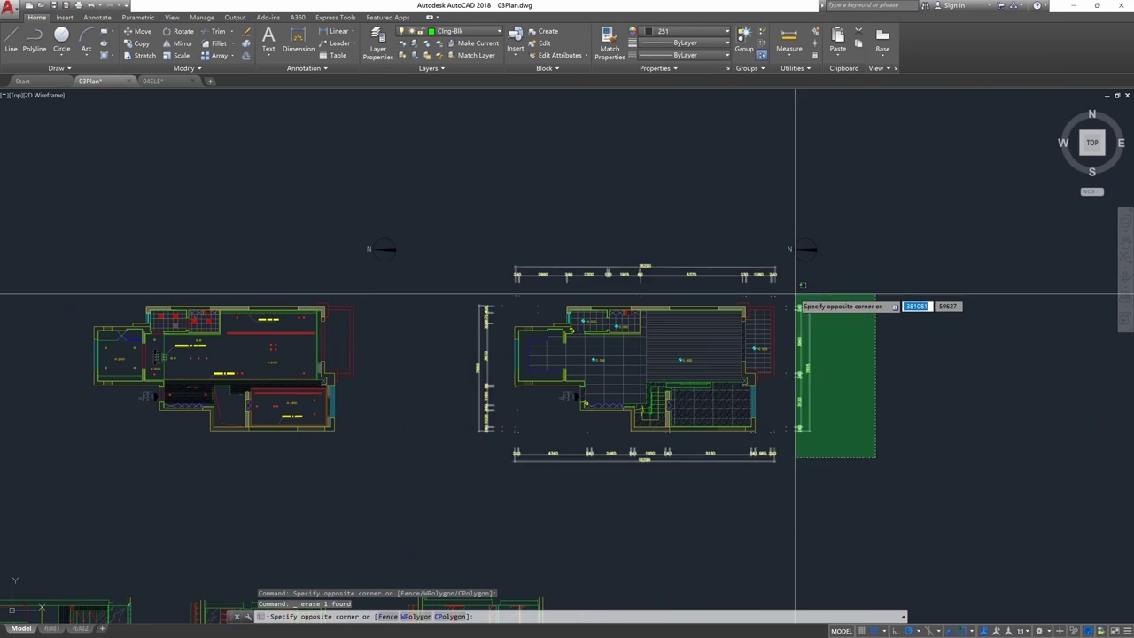
pyautogui.click(794, 294)
pyautogui.press('Delete')
pyautogui.scroll(4, 718, 304)
pyautogui.scroll(-3, 664, 351)
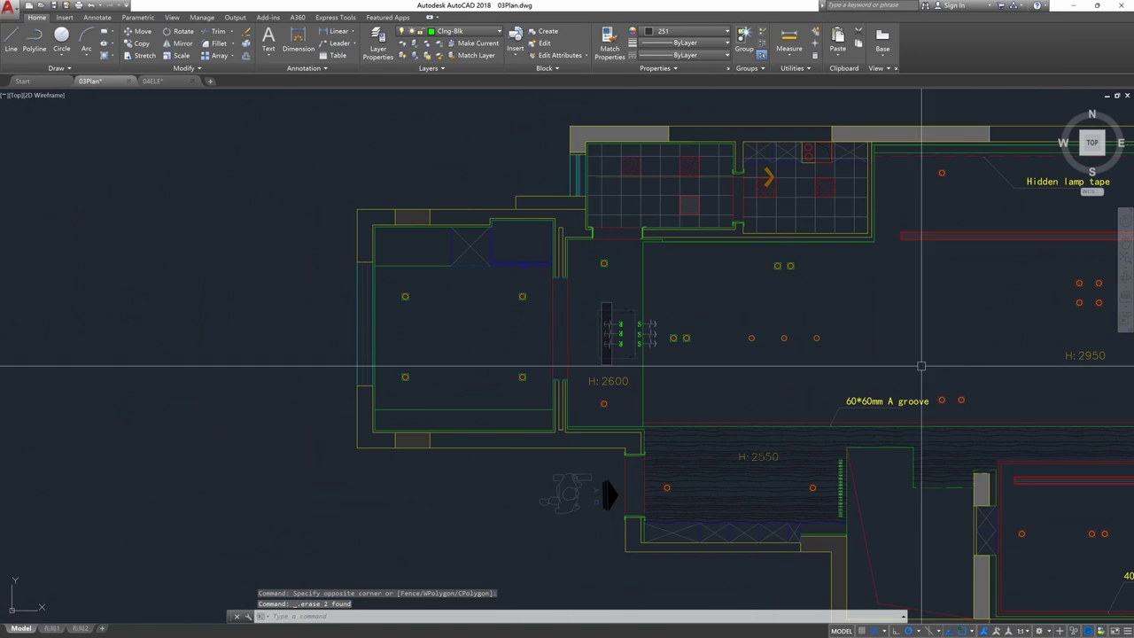
pyautogui.scroll(-2, 921, 365)
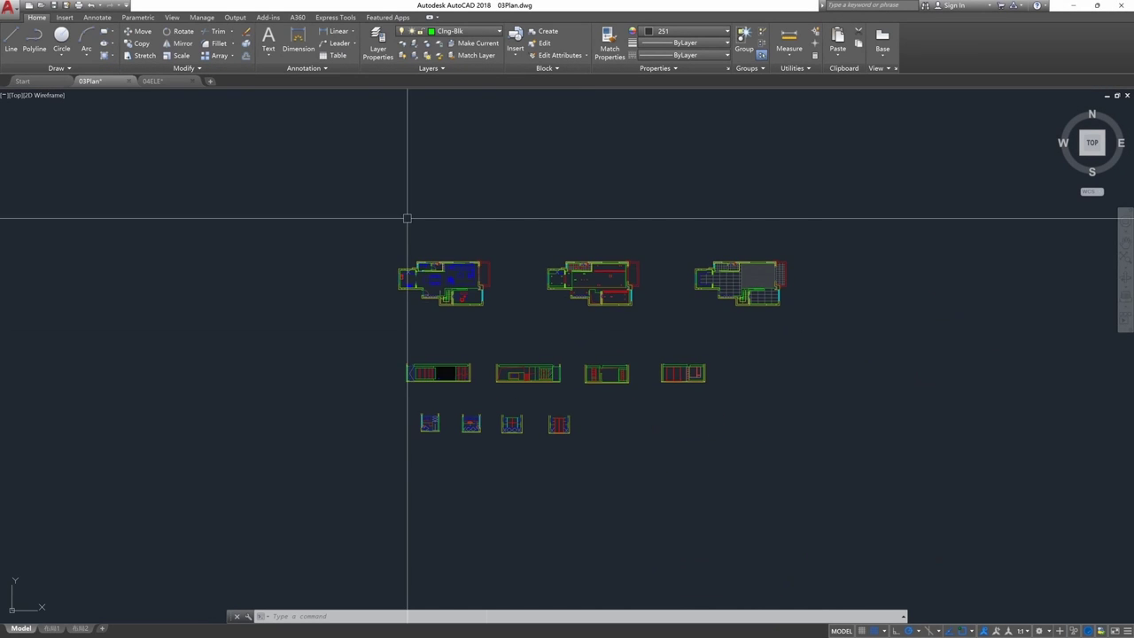
# Write all the floor plans and elevations out as a block file at E:\Course case\Course case CAD.dwg with millimetre insert units
pyautogui.click(407, 218)
pyautogui.click(825, 496)
pyautogui.scroll(2, 544, 331)
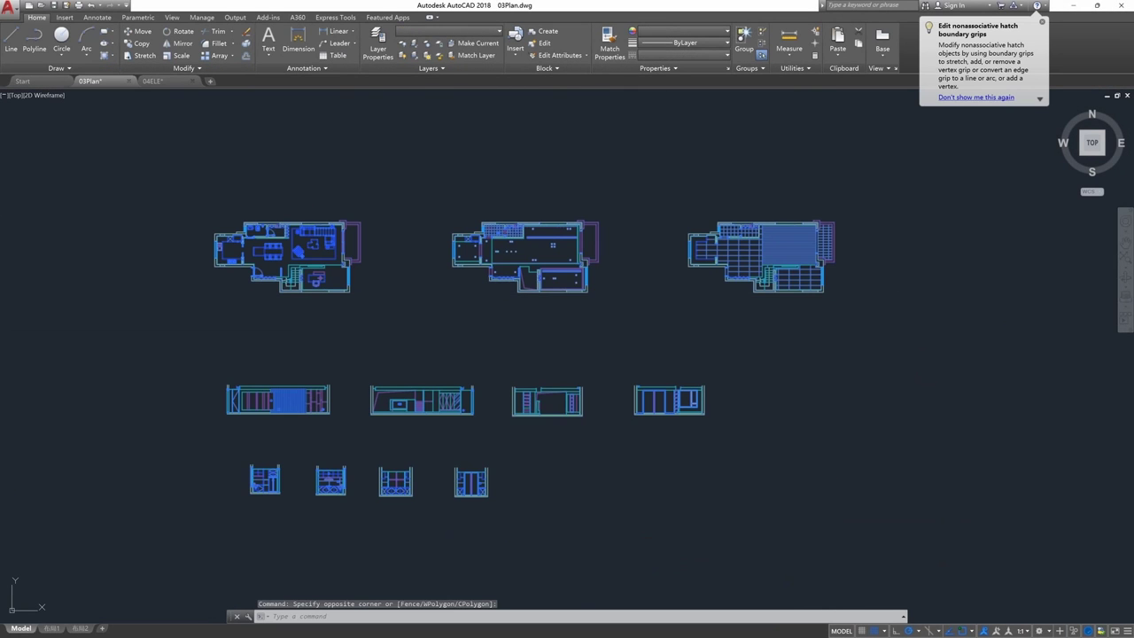
pyautogui.write('w')
pyautogui.press('Return')
pyautogui.click(665, 382)
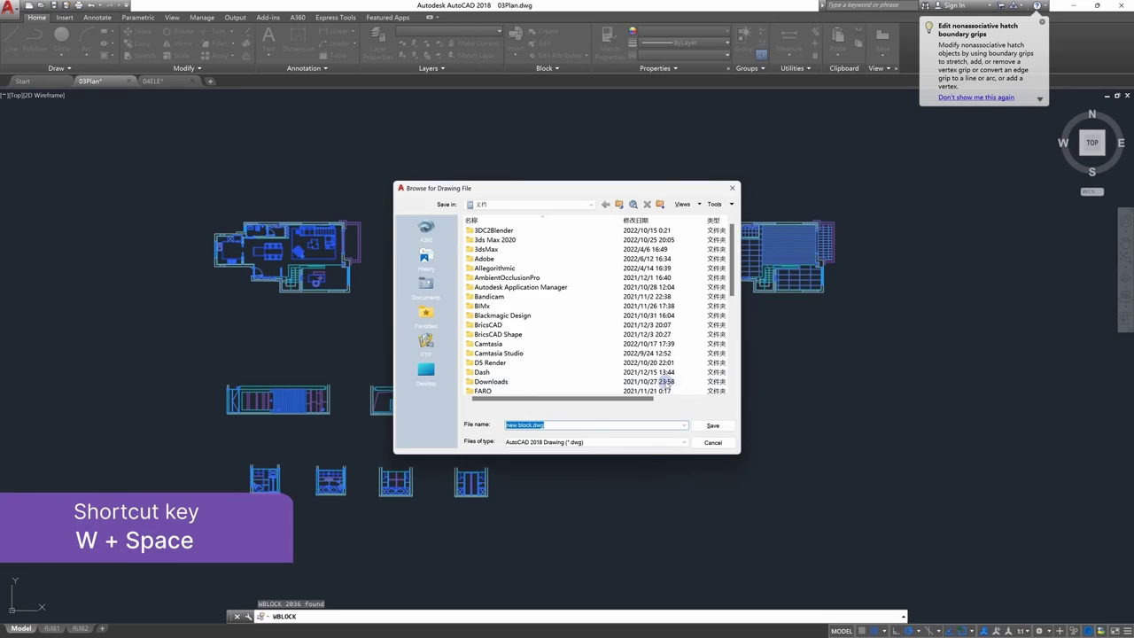
pyautogui.press('Escape')
pyautogui.click(646, 401)
pyautogui.click(671, 391)
pyautogui.click(664, 382)
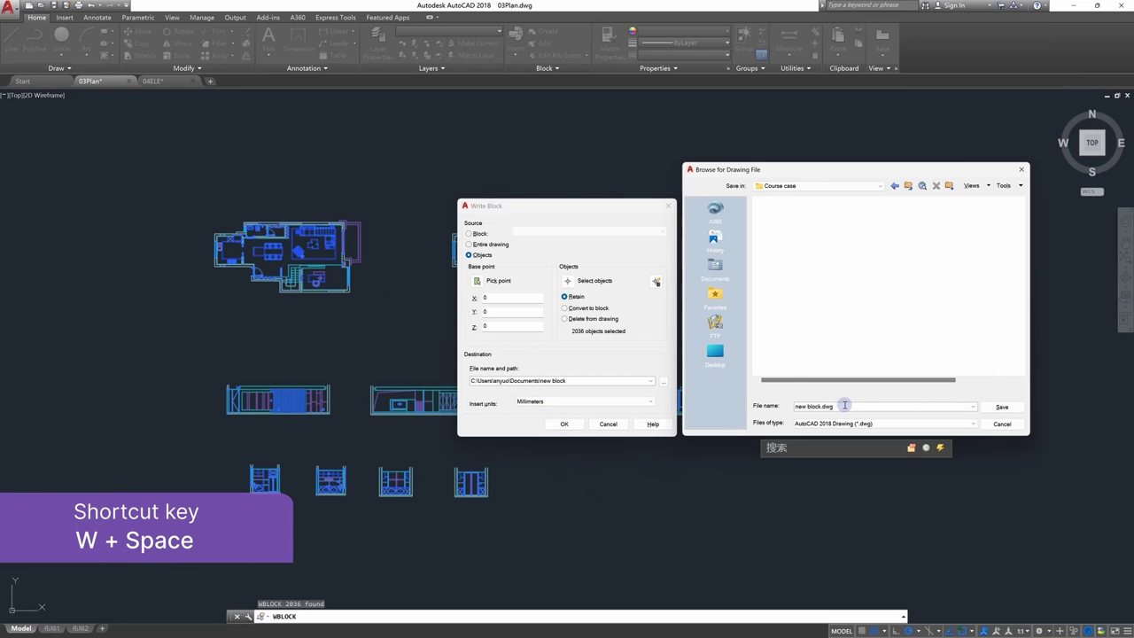
pyautogui.click(1002, 407)
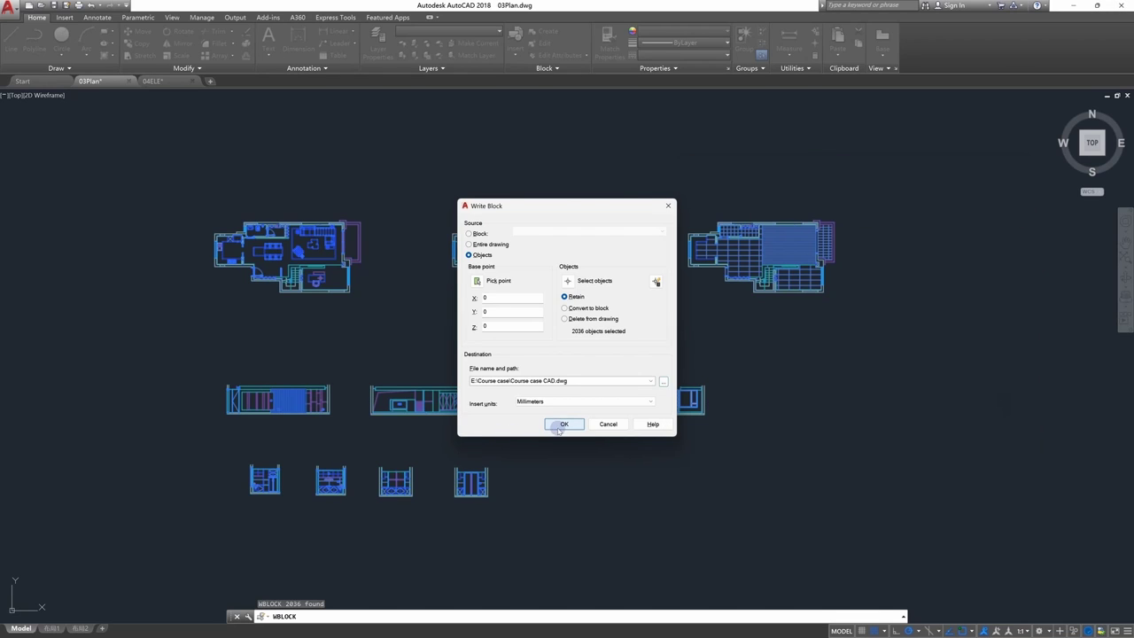
pyautogui.click(564, 424)
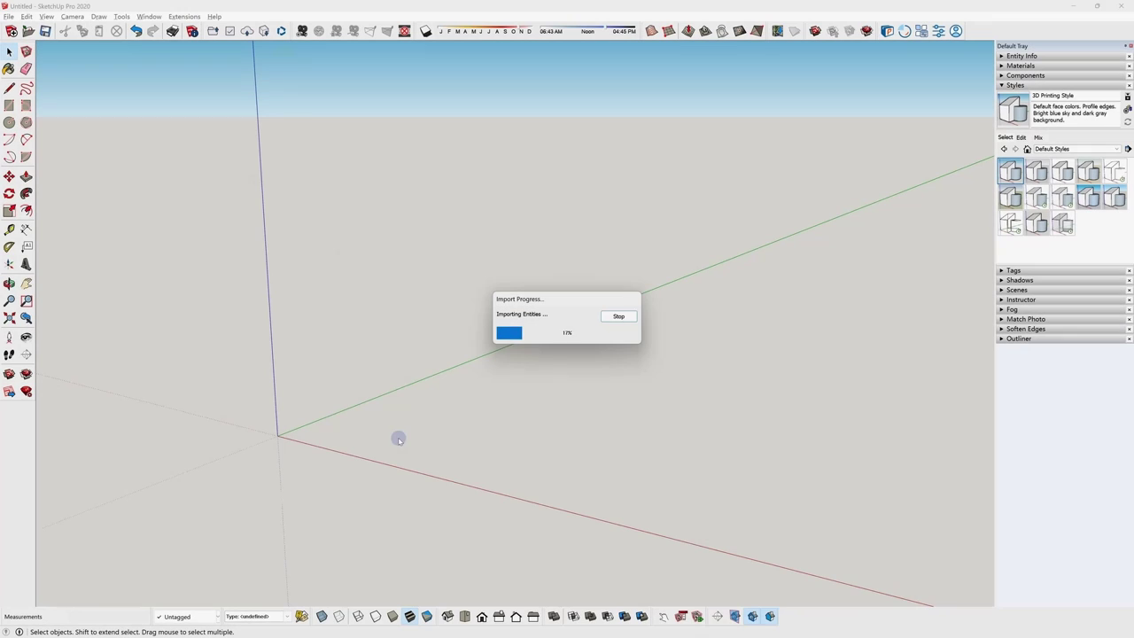
# Switch to SketchUp and explode the imported CAD drawing component into its constituent objects
pyautogui.click(624, 403)
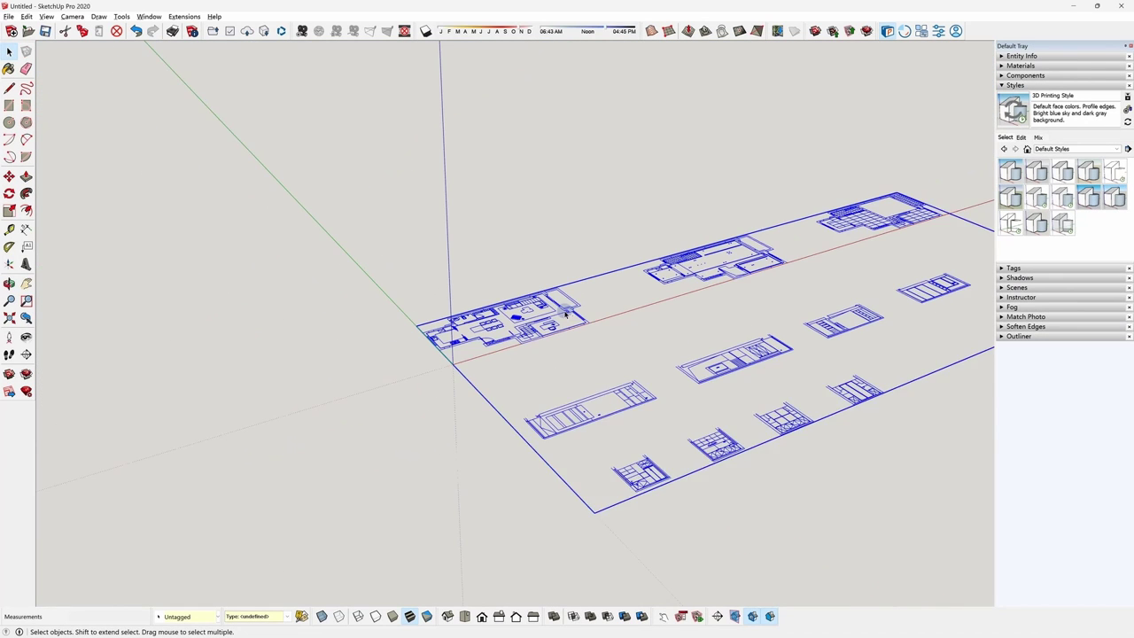
pyautogui.rightClick(578, 317)
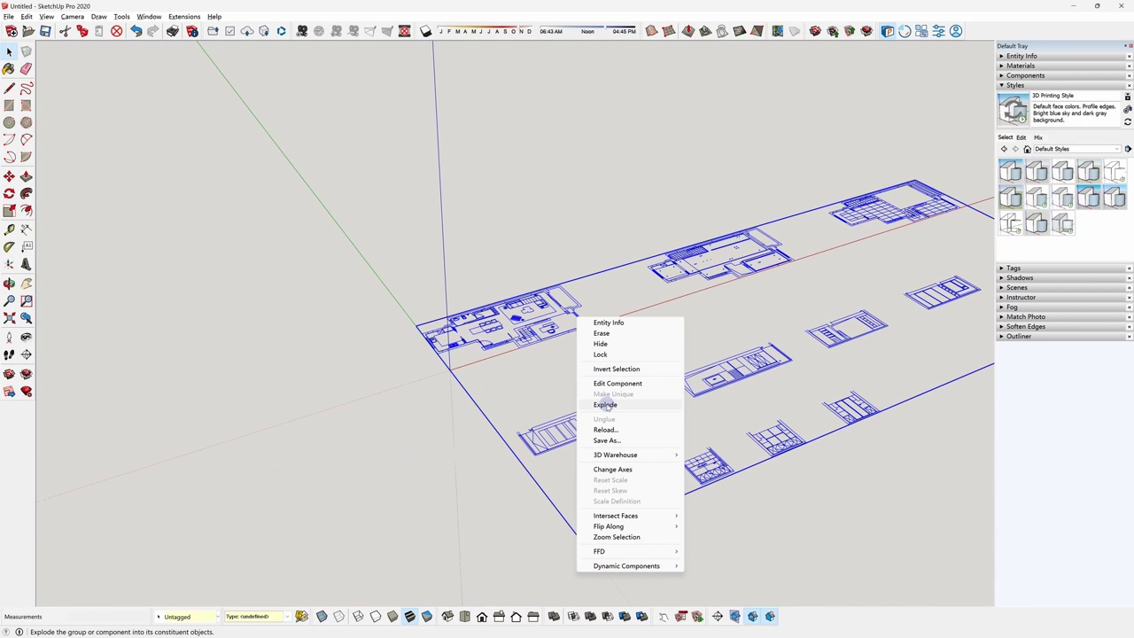
pyautogui.click(772, 278)
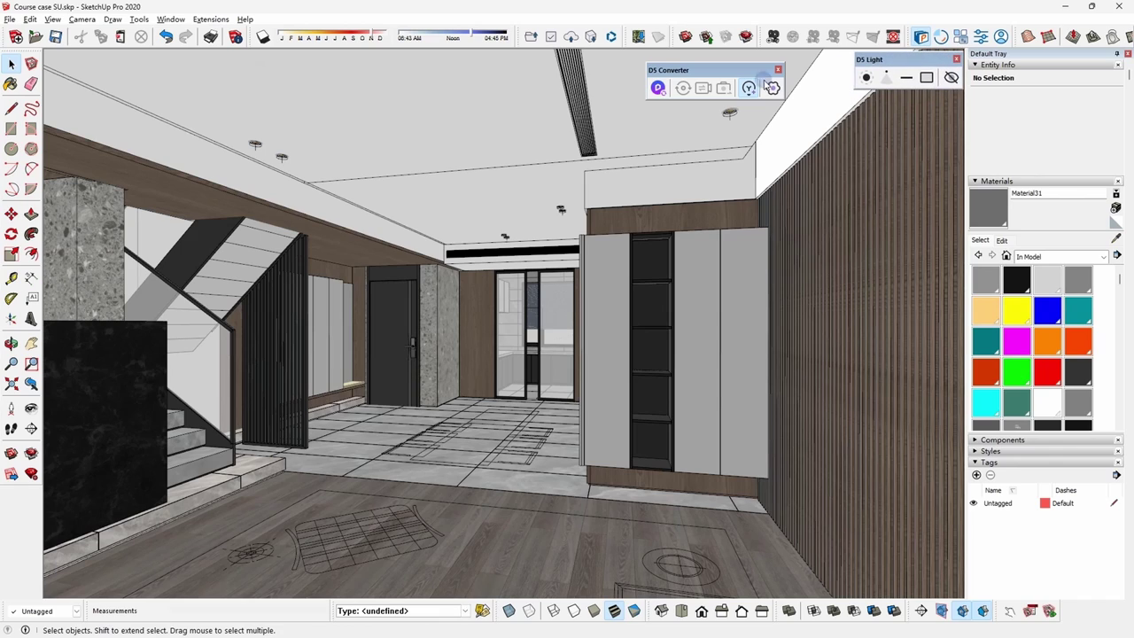
# Switch to D5 Render with the SketchUp interior, set Fly navigation and light the scene with a custom HDRI sky
pyautogui.click(723, 78)
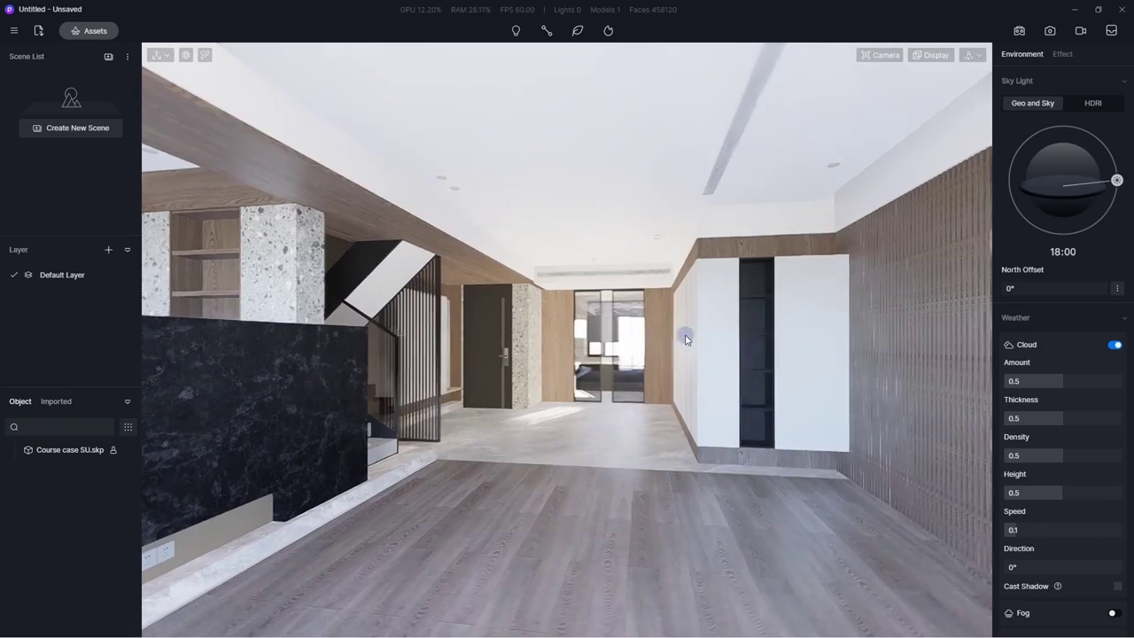
pyautogui.click(972, 55)
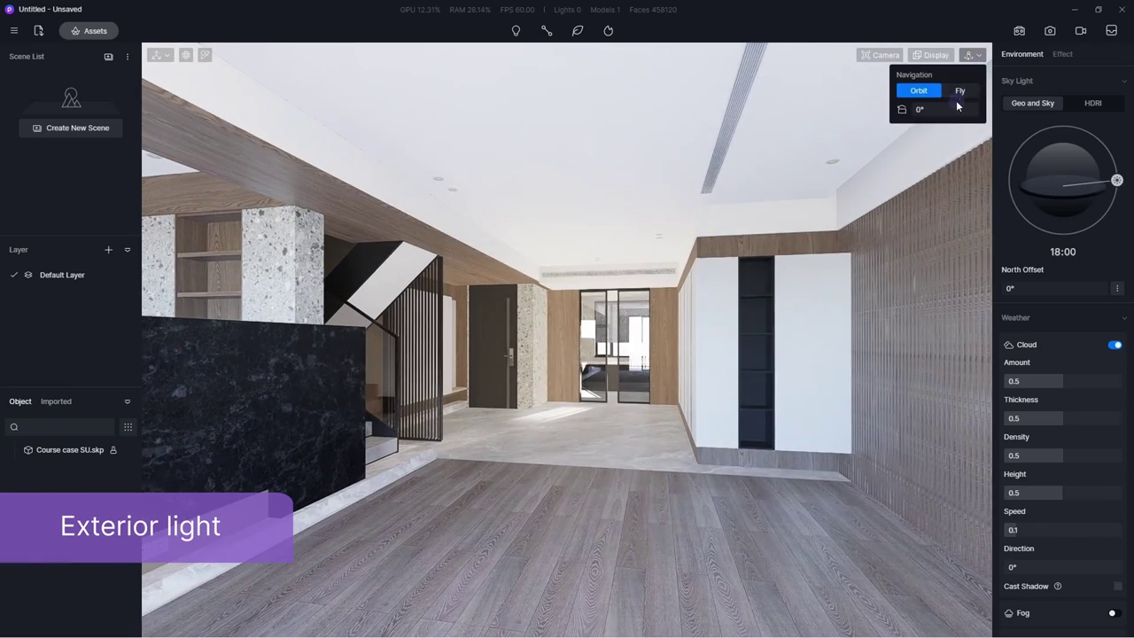
pyautogui.click(1048, 227)
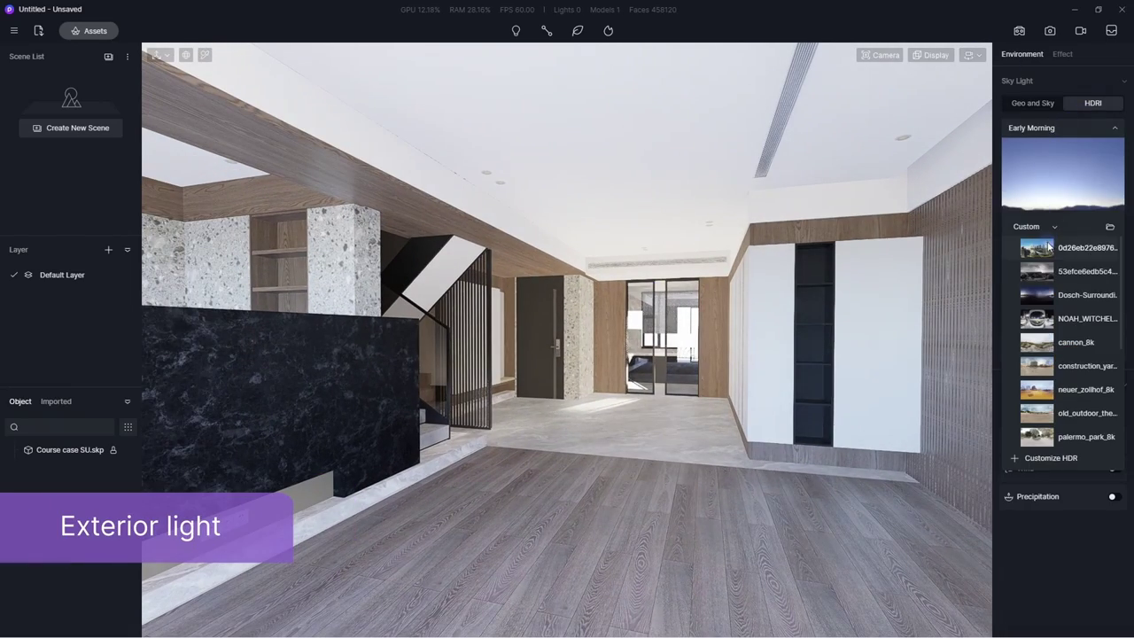
pyautogui.click(1045, 248)
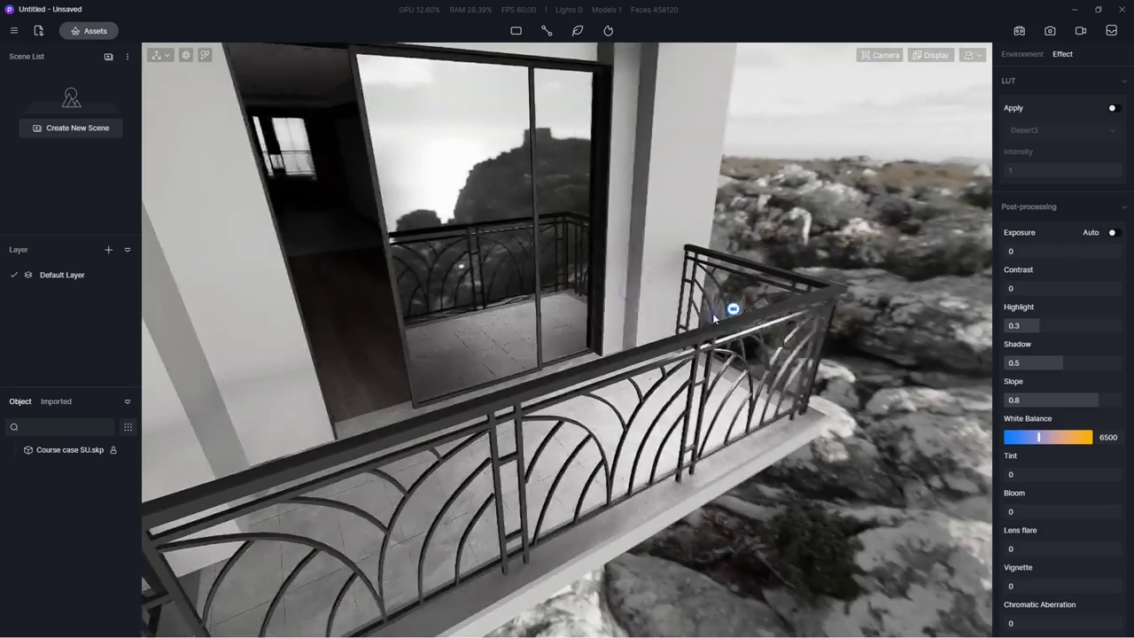
# Place an area light outside the balcony door and fit a copied area light, sized 1207 by 914, at the kitchen window blinds
pyautogui.click(712, 312)
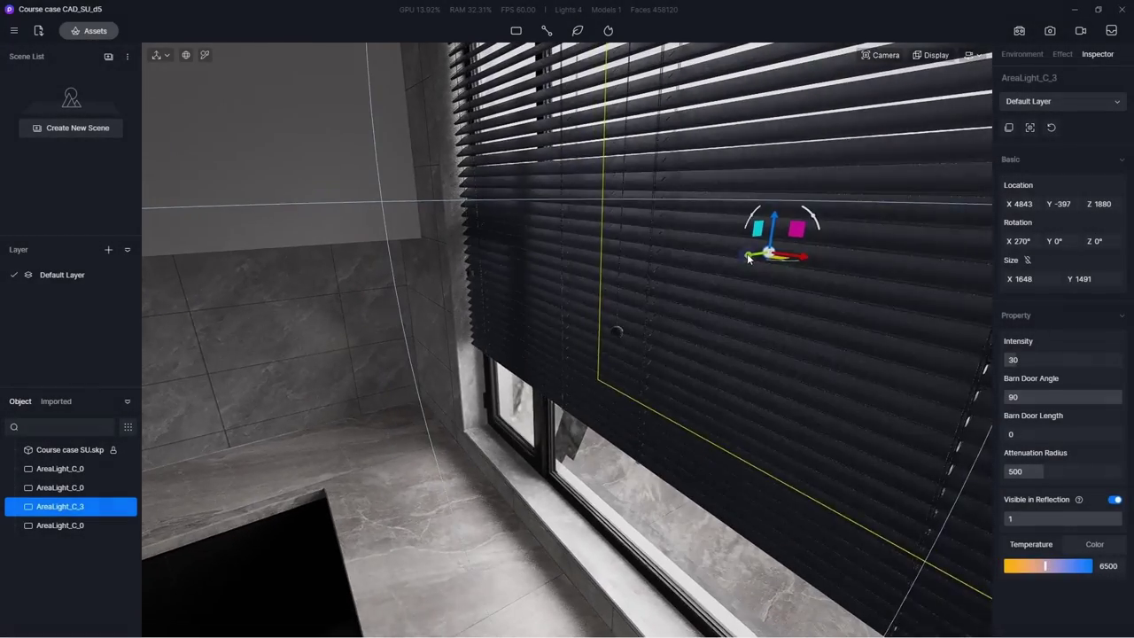
pyautogui.keyDown('alt'); pyautogui.moveTo(747, 253); pyautogui.dragTo(764, 251); pyautogui.keyUp('alt')
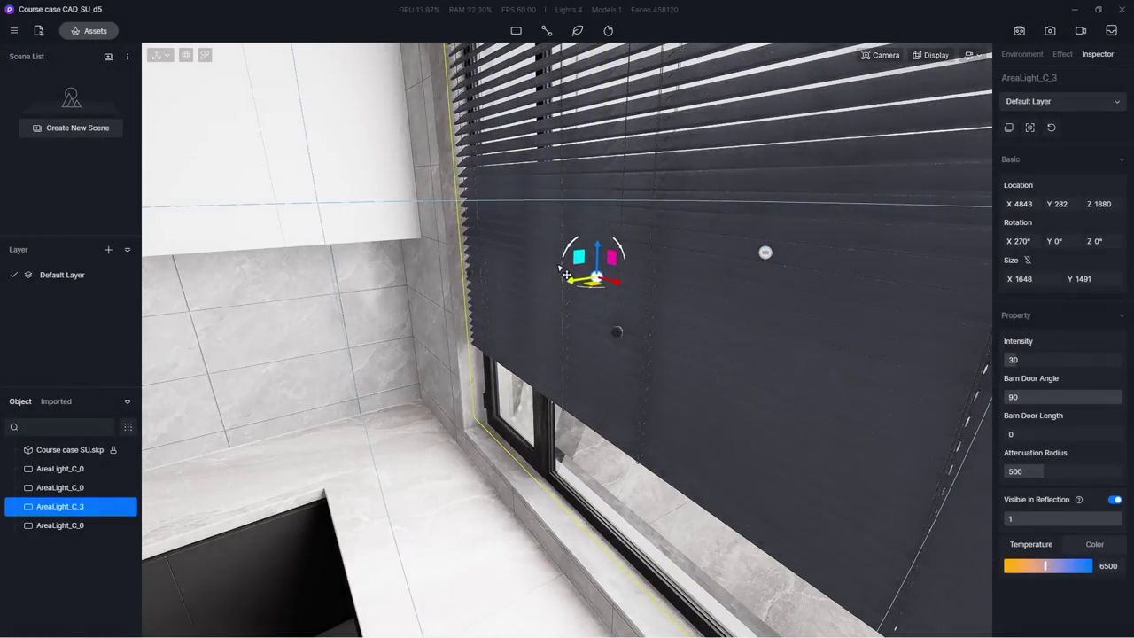
pyautogui.scroll(-3, 721, 261)
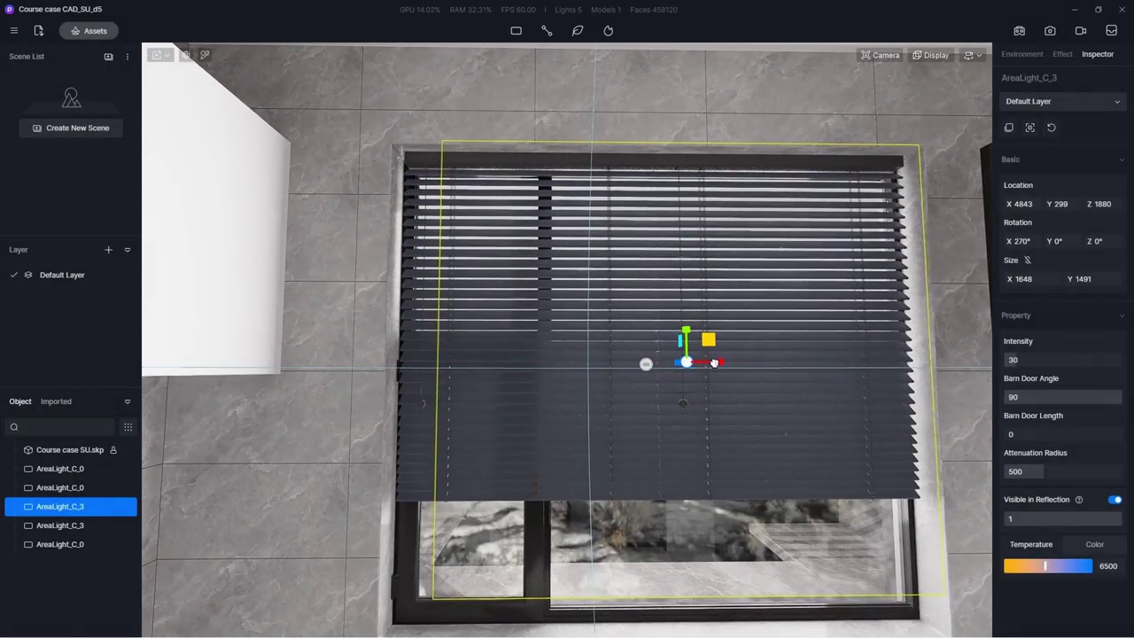
pyautogui.moveTo(683, 461); pyautogui.dragTo(724, 328, button='middle')
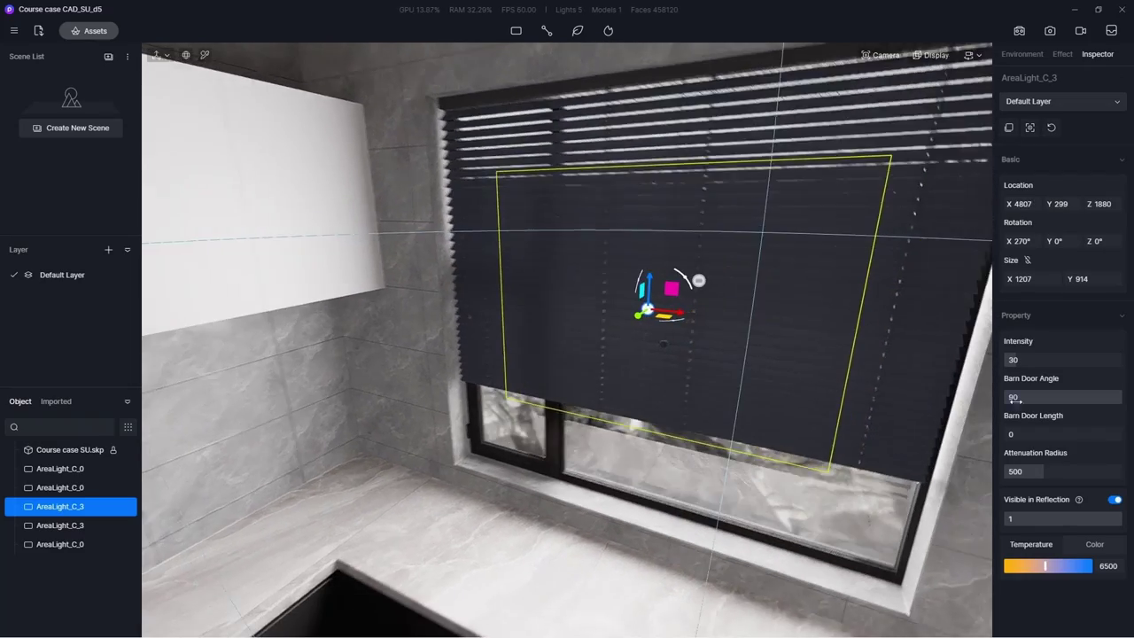
# Set the kitchen window area light's intensity to 15 and its attenuation radius to 165
pyautogui.moveTo(1028, 358); pyautogui.dragTo(1006, 357)
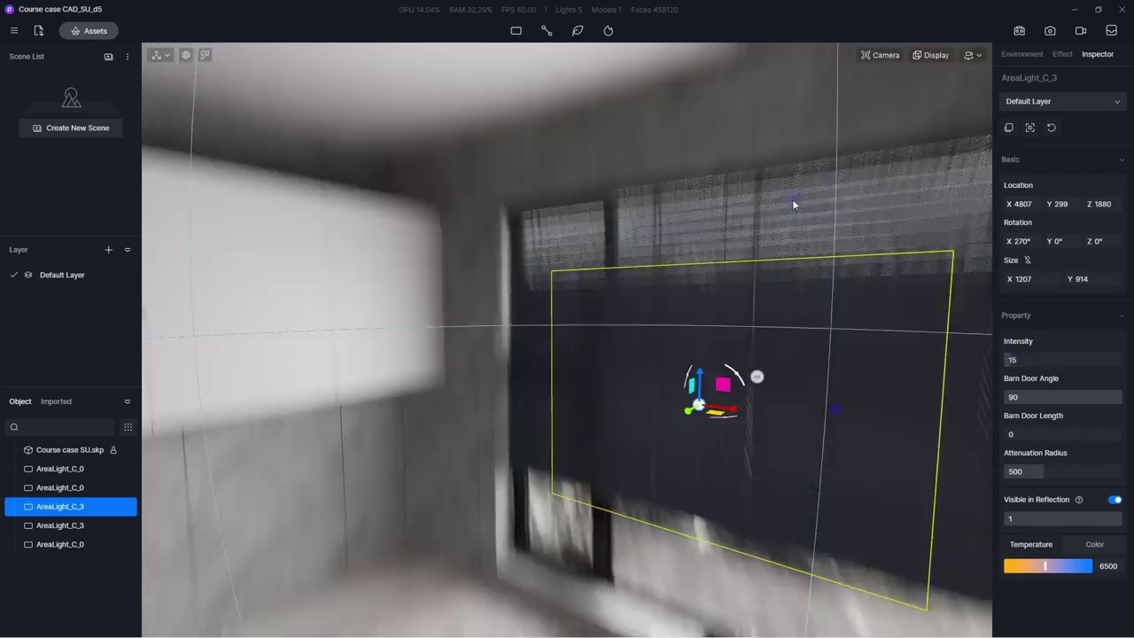
pyautogui.moveTo(1018, 471); pyautogui.dragTo(1118, 455)
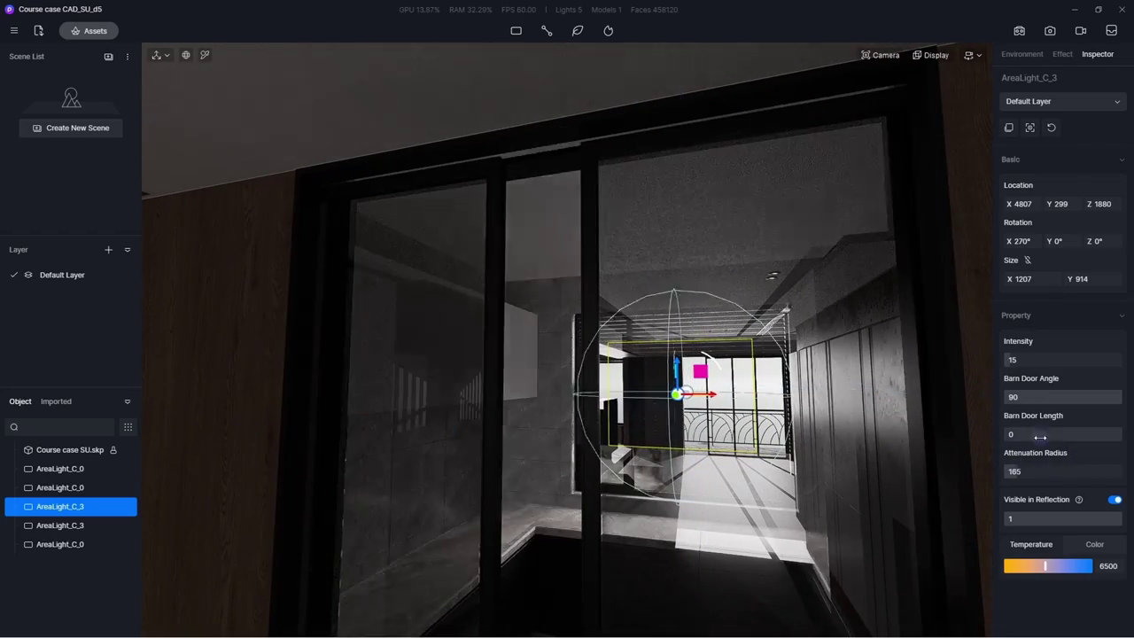
pyautogui.scroll(-5, 668, 274)
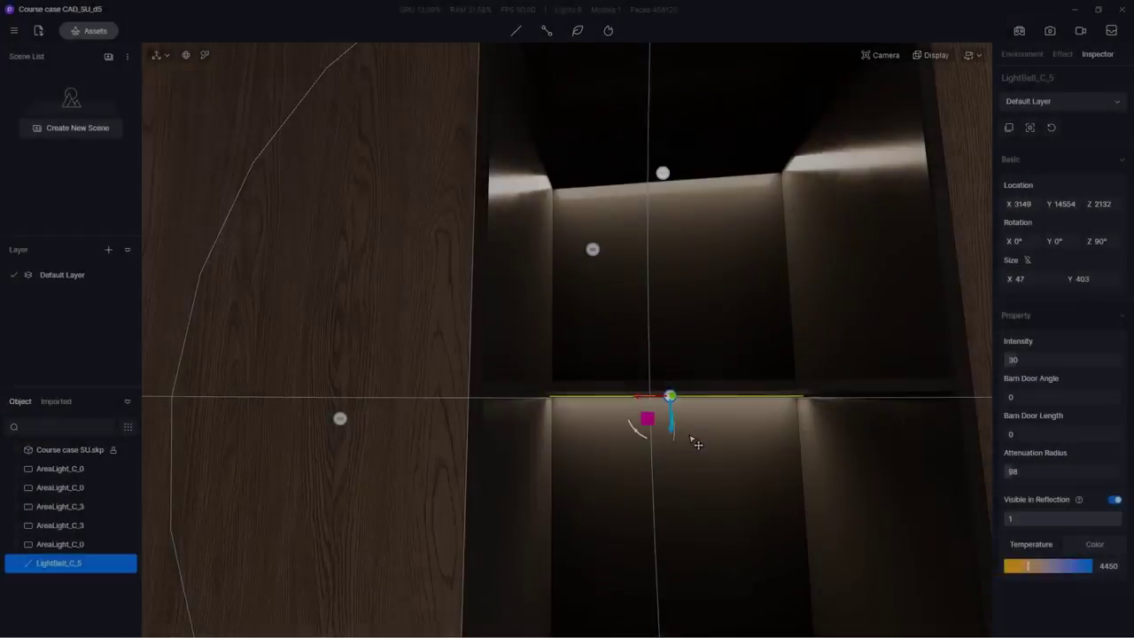
# Shift the light strip vertically between the cabinet shelves and open the colour setting of the stairwell's overhead area light
pyautogui.moveTo(673, 417); pyautogui.dragTo(663, 152)
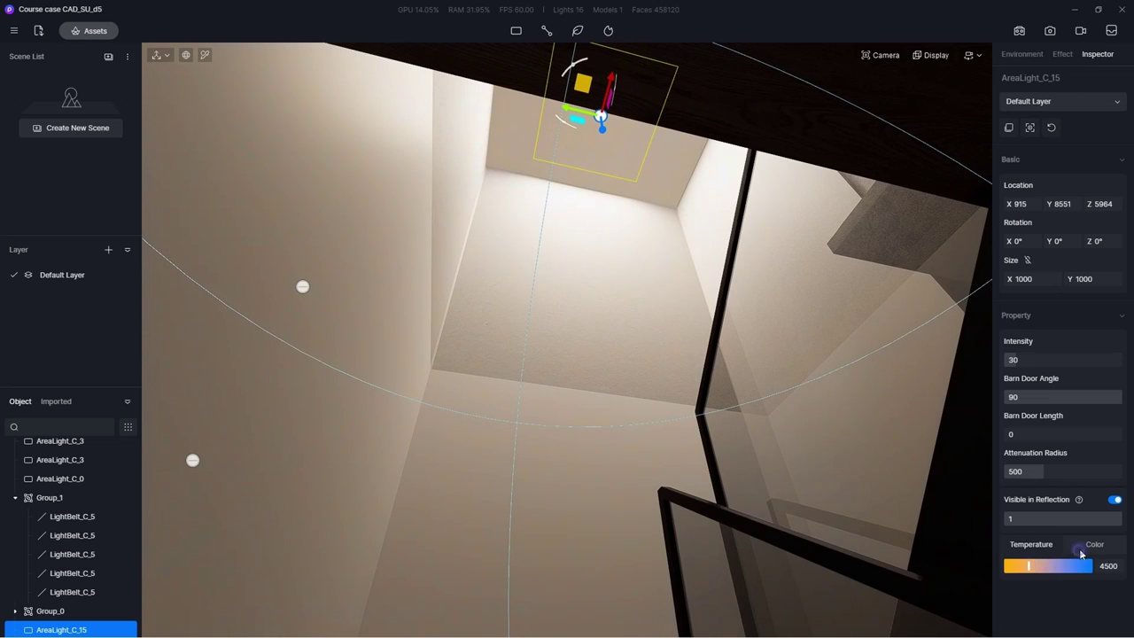
pyautogui.click(1082, 546)
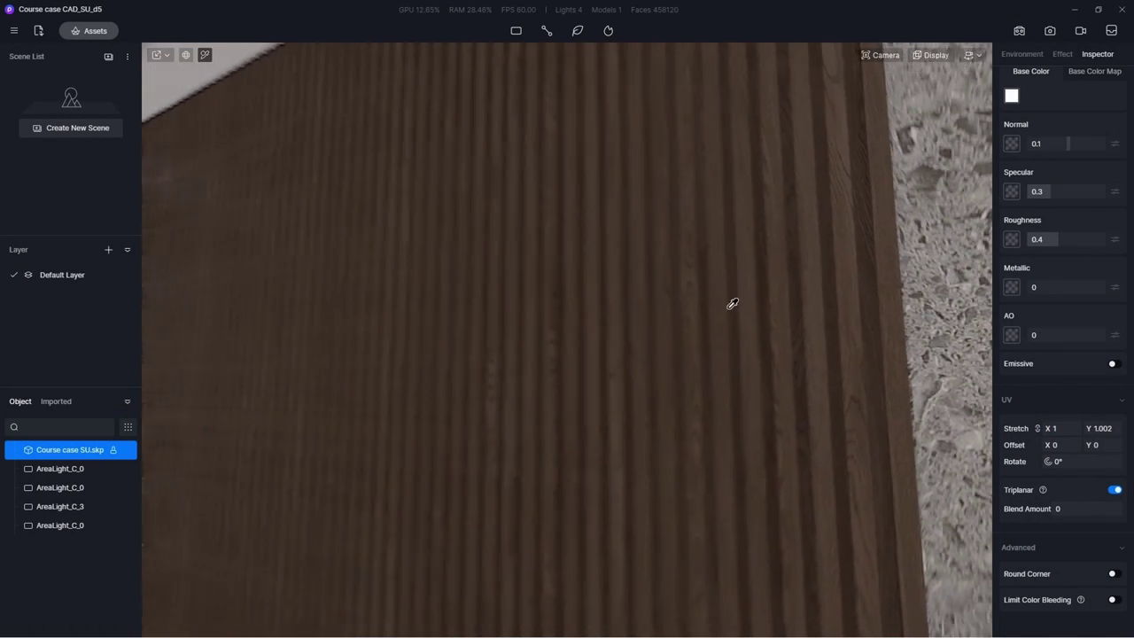
# Enable Round Corner with radius 1 on the dark wood slat wall material
pyautogui.click(1113, 574)
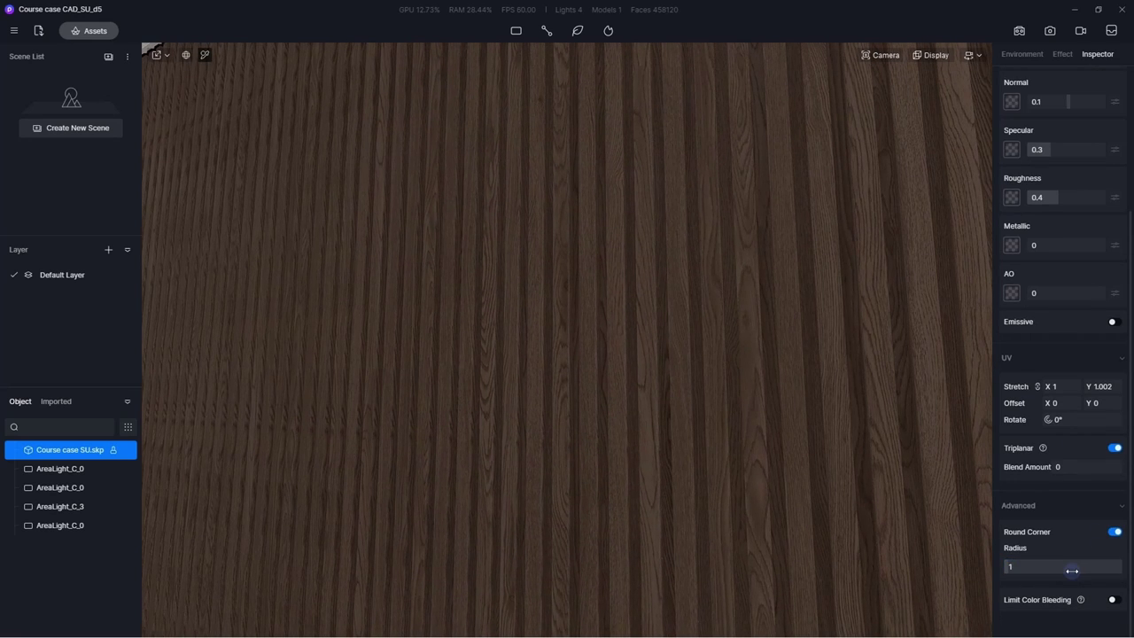
pyautogui.moveTo(689, 367); pyautogui.dragTo(827, 317, button='right')
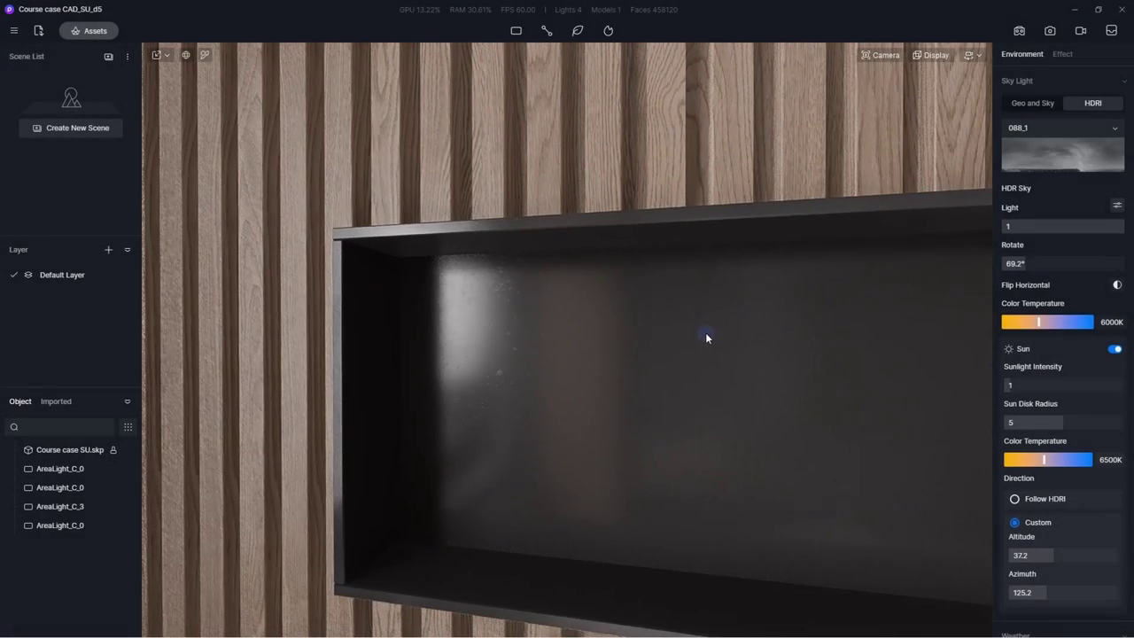
# Sample the black wall niche's material, set its roughness to 0.42 and lower its specular value
pyautogui.click(772, 340)
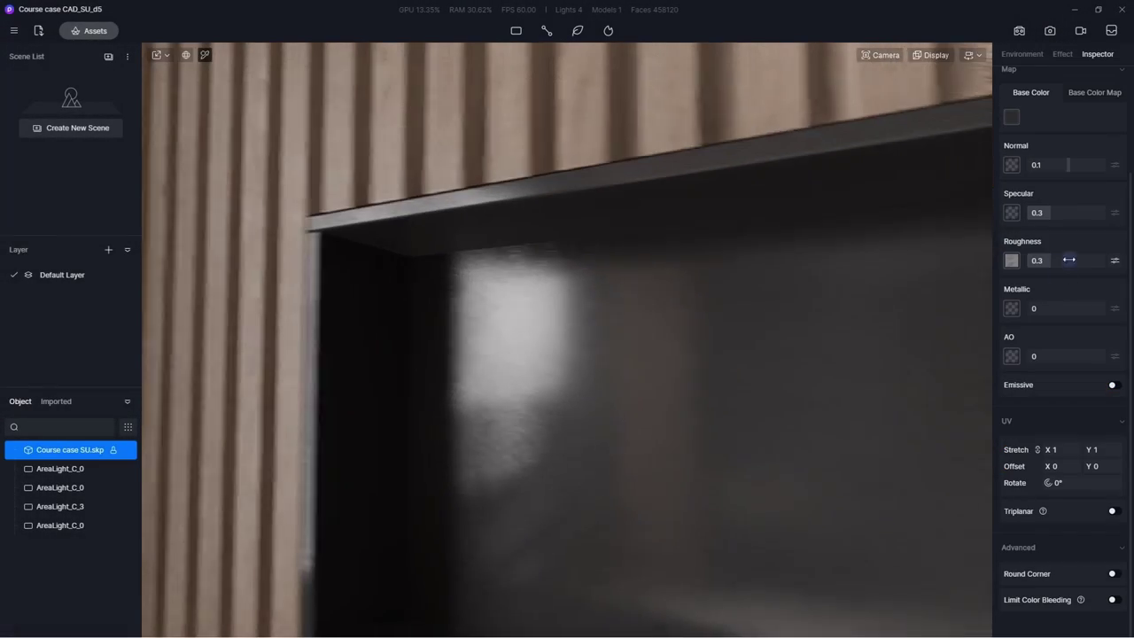
pyautogui.moveTo(1046, 260); pyautogui.dragTo(1056, 260)
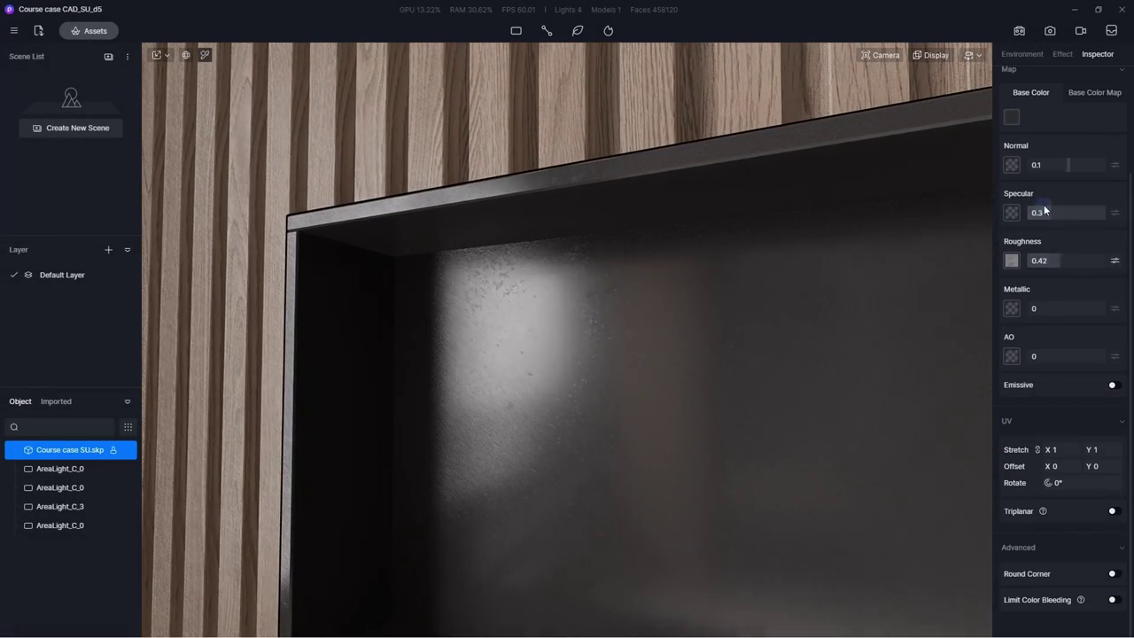
pyautogui.moveTo(1046, 211); pyautogui.dragTo(1032, 208)
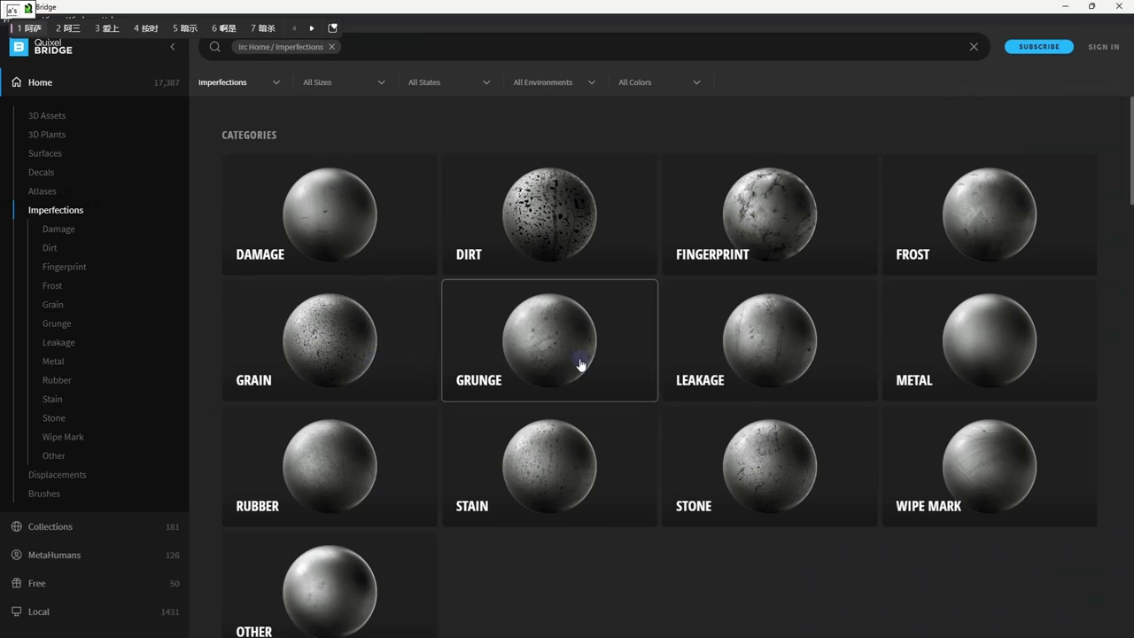
# Switch to Quixel Bridge and browse the Grunge category of the Imperfections library
pyautogui.click(580, 364)
pyautogui.scroll(-2, 603, 431)
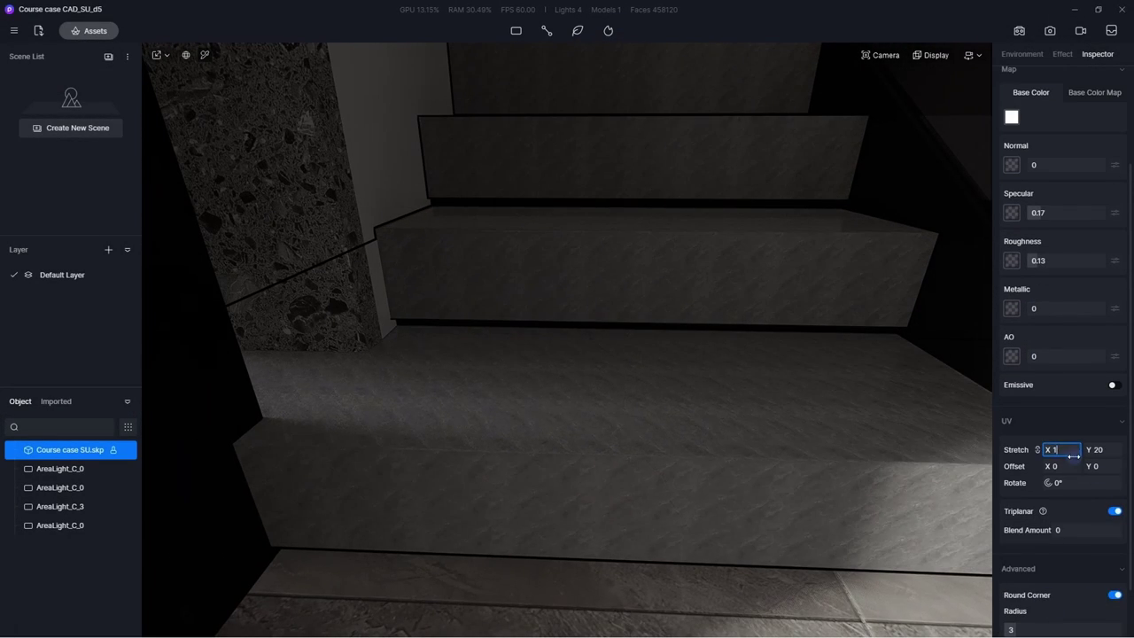
pyautogui.scroll(-1, 1077, 529)
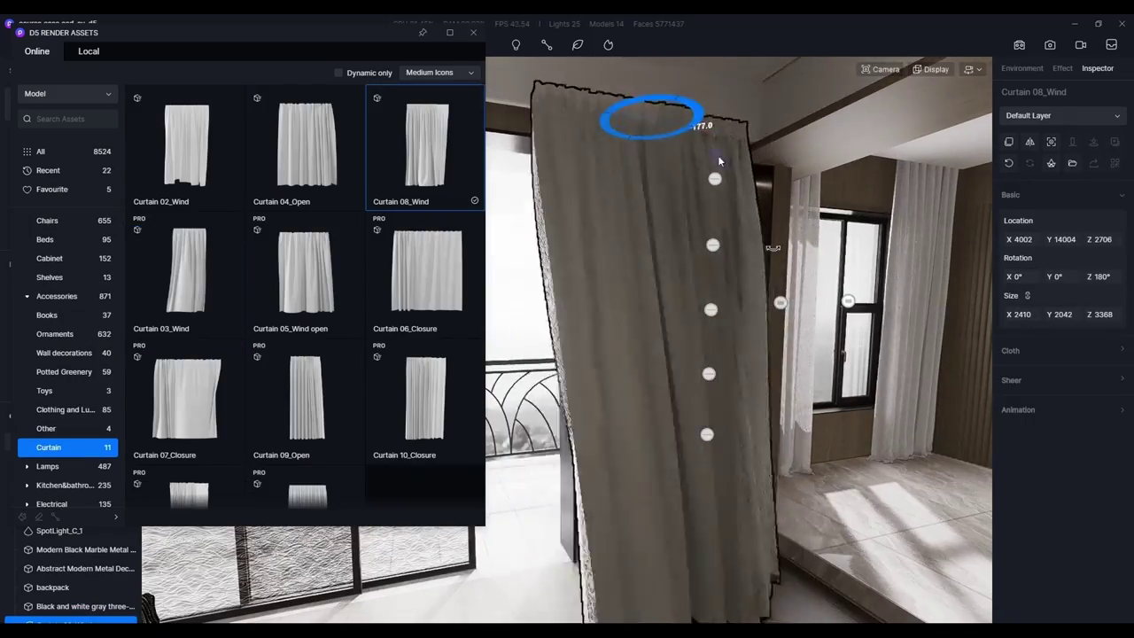
# Rotate the Curtain 08_Wind model beside the balcony door and place the Apple Router model on the marble island top
pyautogui.click(719, 161)
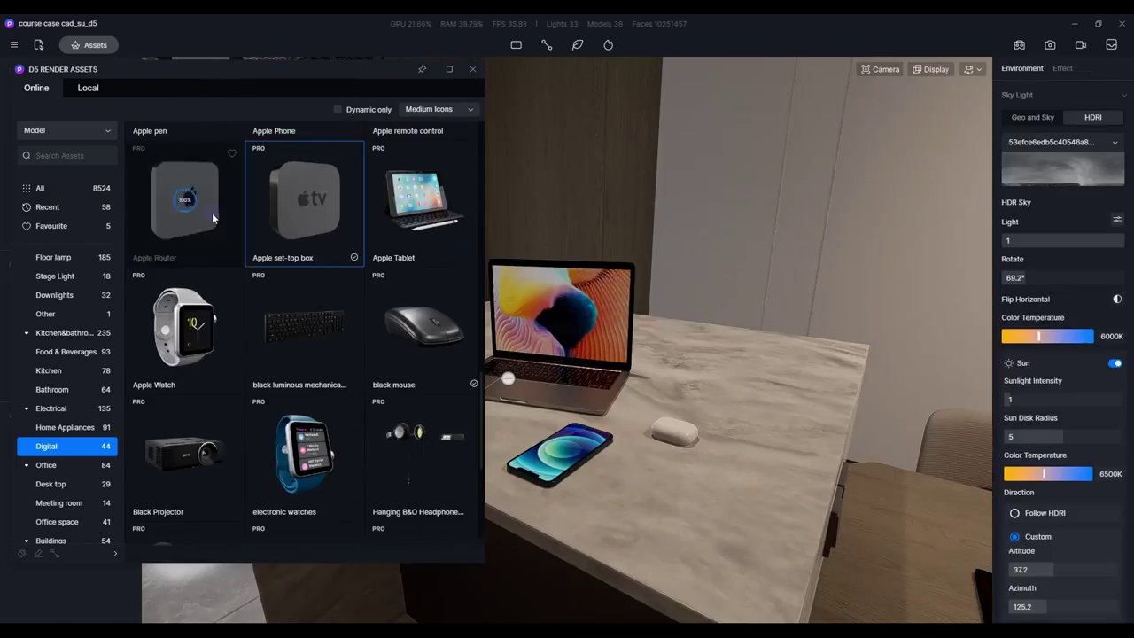
pyautogui.click(212, 213)
pyautogui.click(739, 369)
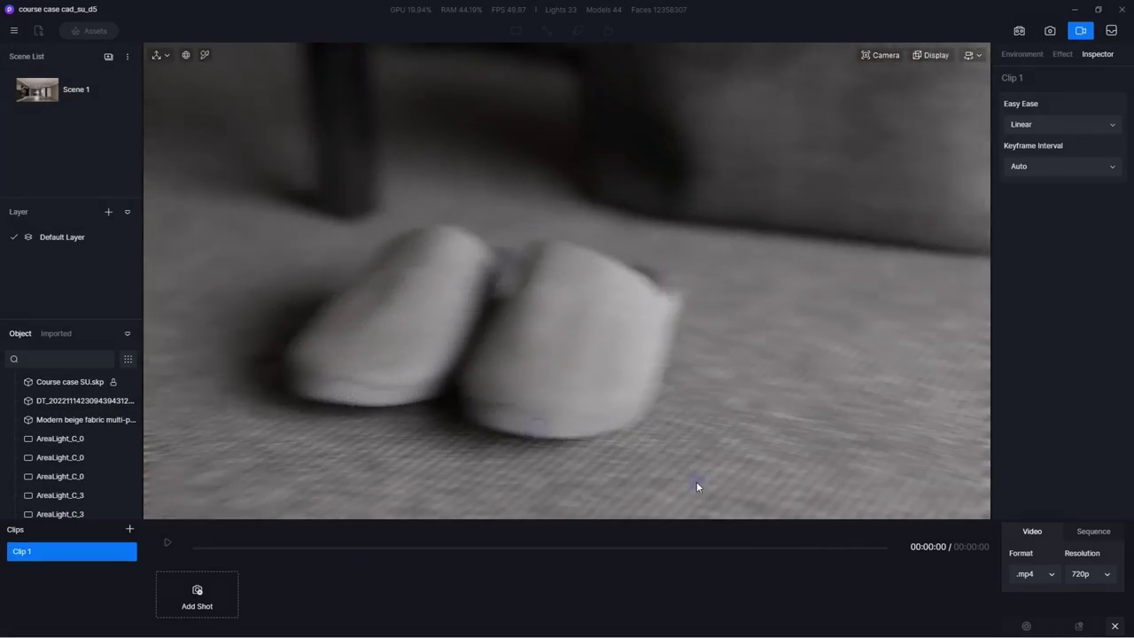
# Record two camera shots of the slippers on the rug in Clip 1 and preview the animation
pyautogui.click(190, 603)
pyautogui.click(295, 602)
pyautogui.click(167, 541)
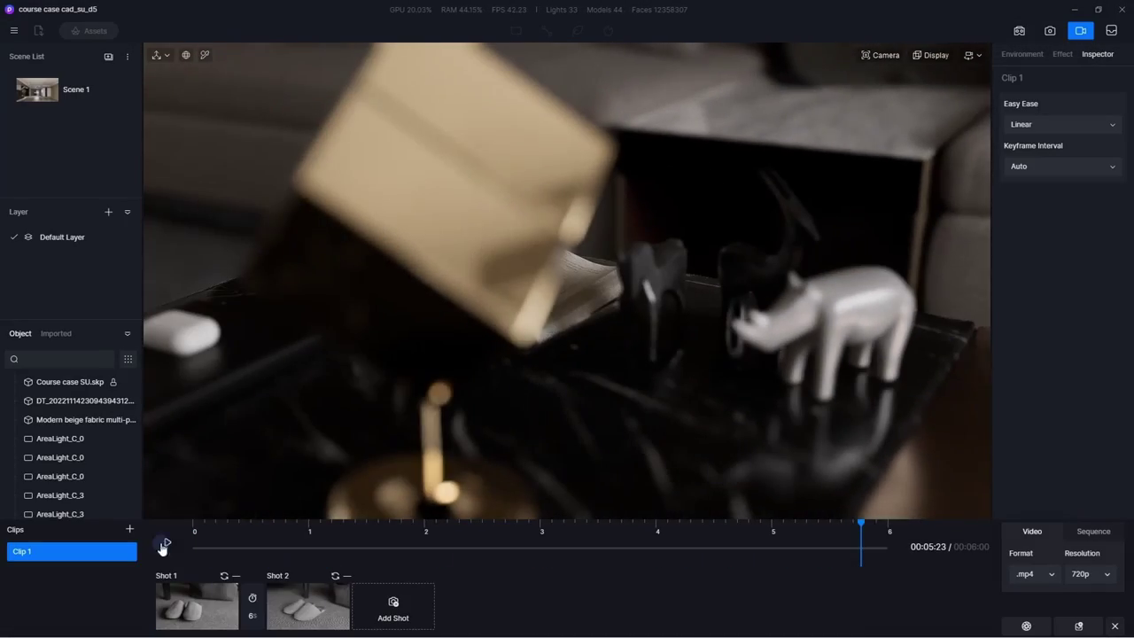
# Add a second clip with two shots of the coffee-table ornaments, focus the depth of field on the rhino figurine, and preview it
pyautogui.click(130, 529)
pyautogui.click(282, 606)
pyautogui.click(199, 606)
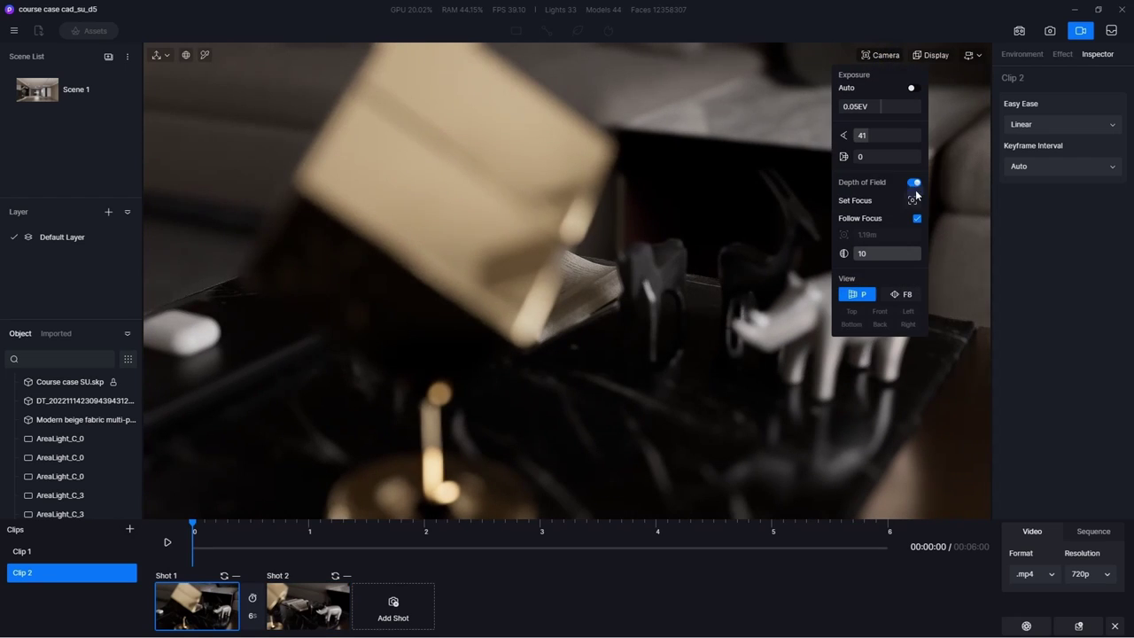
pyautogui.click(308, 606)
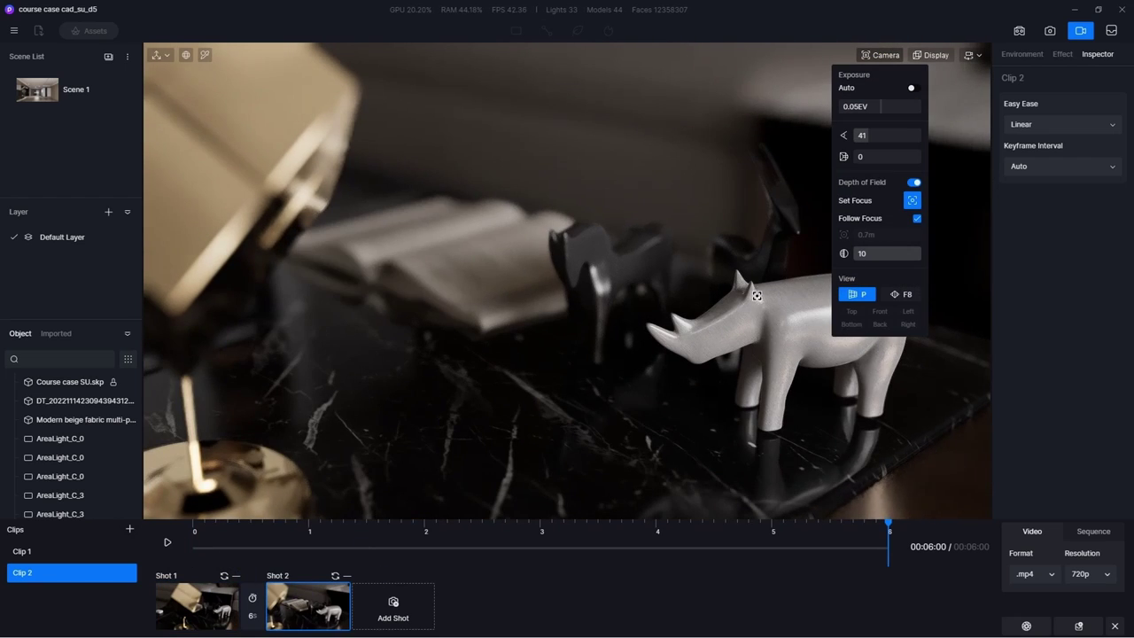
pyautogui.click(167, 541)
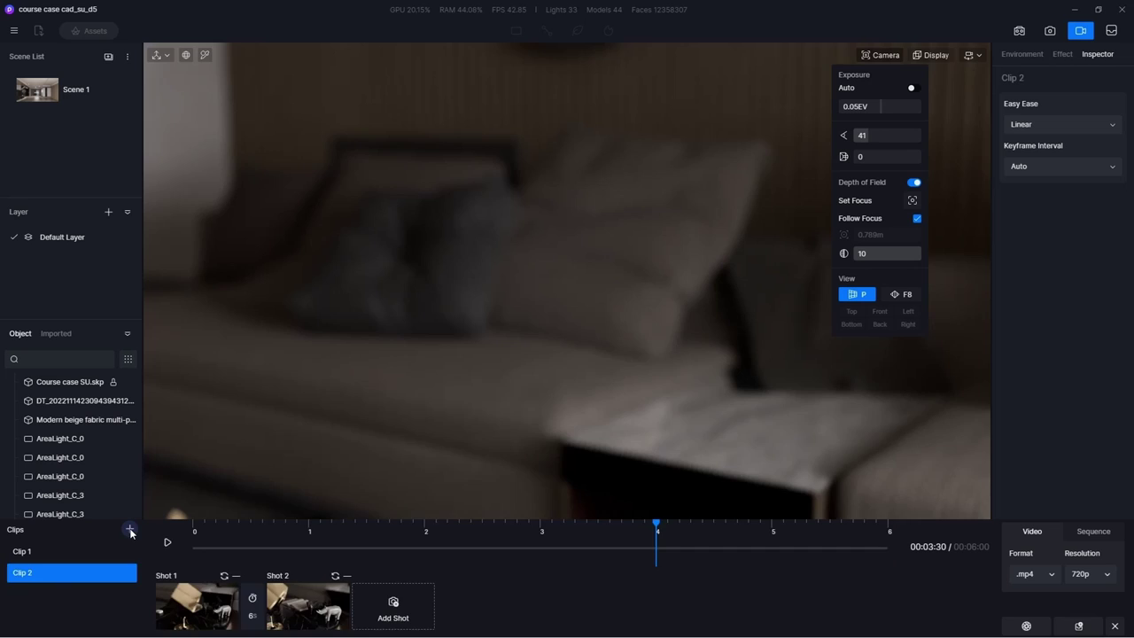
# Add a third clip with two refocused shots around the mouse on the marble island, lasting 10 seconds, and preview it
pyautogui.click(130, 529)
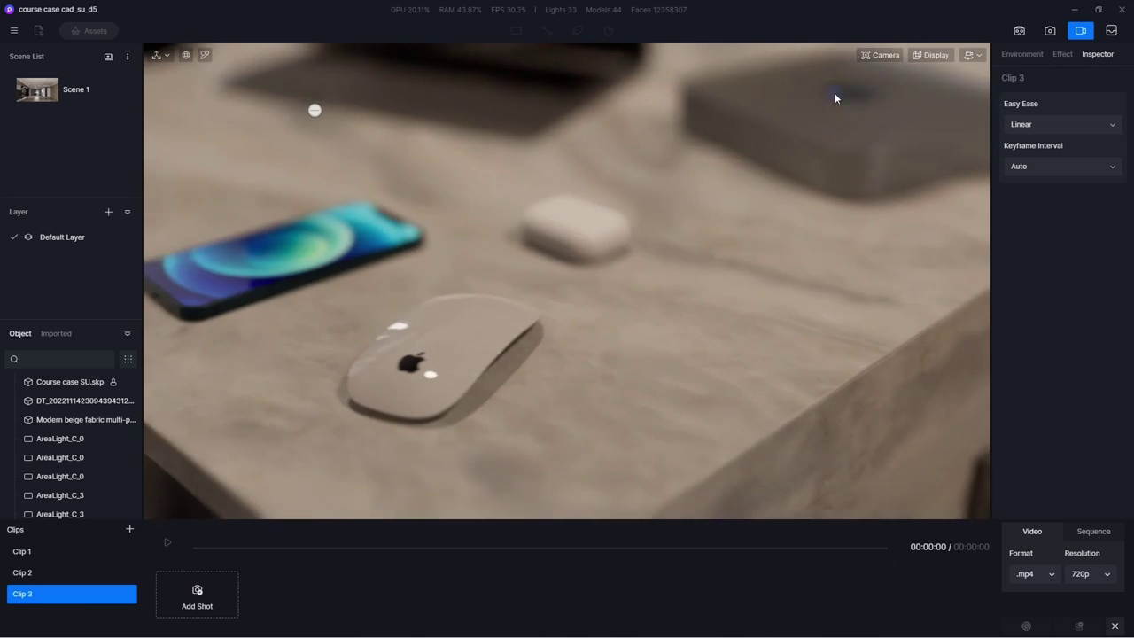
pyautogui.moveTo(834, 98); pyautogui.dragTo(599, 334, button='right')
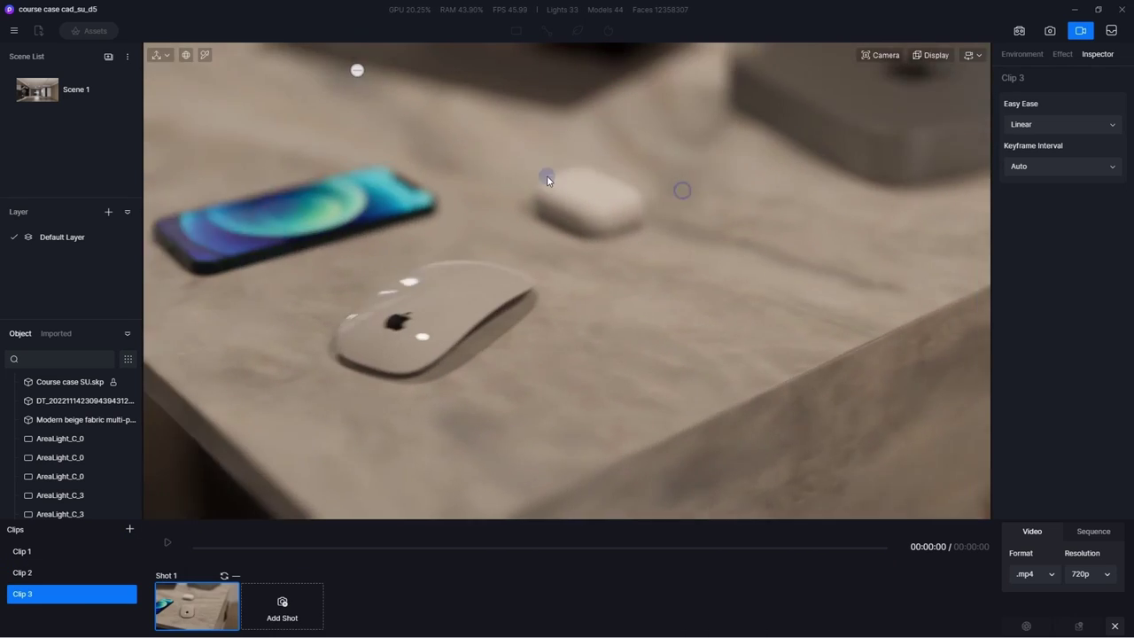
pyautogui.moveTo(544, 177); pyautogui.dragTo(576, 198, button='right')
pyautogui.click(285, 603)
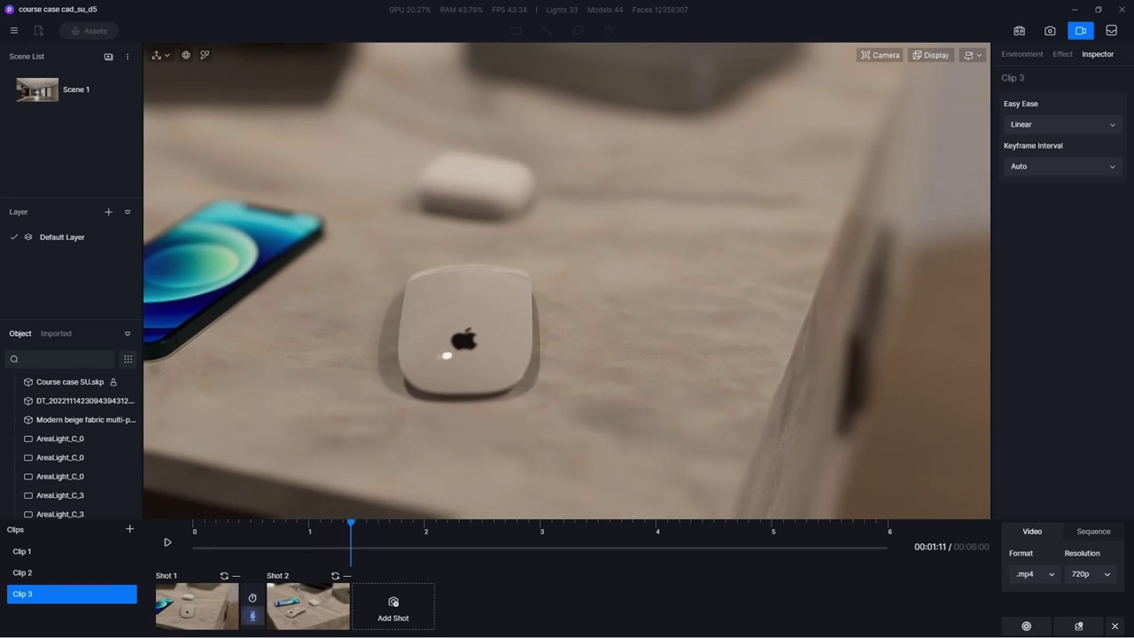
pyautogui.click(166, 543)
pyautogui.click(879, 55)
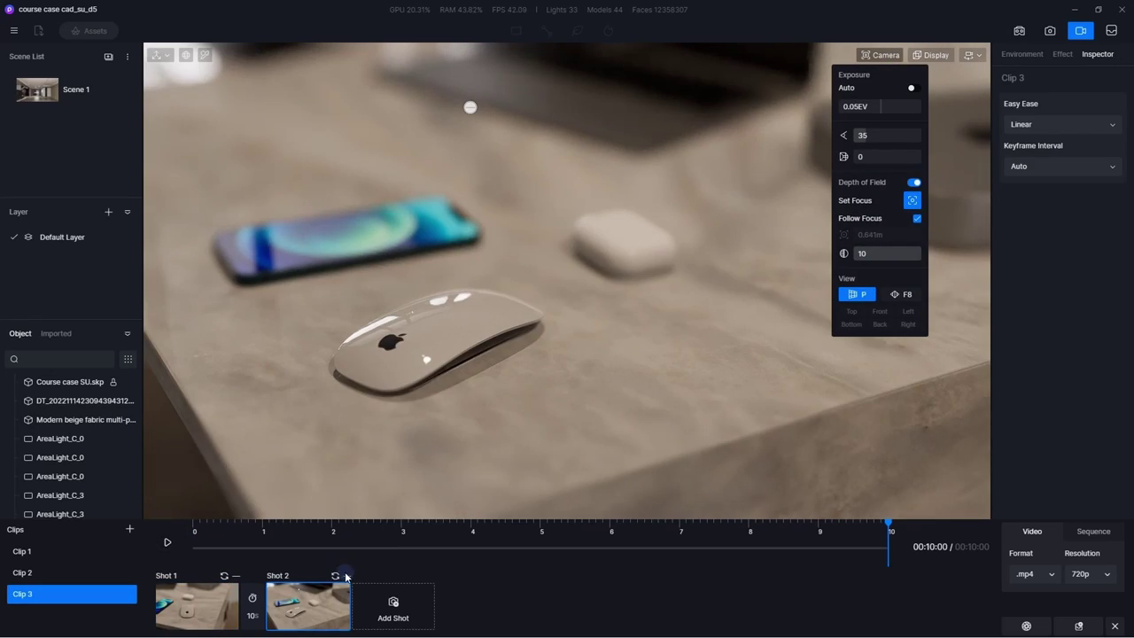
pyautogui.click(166, 542)
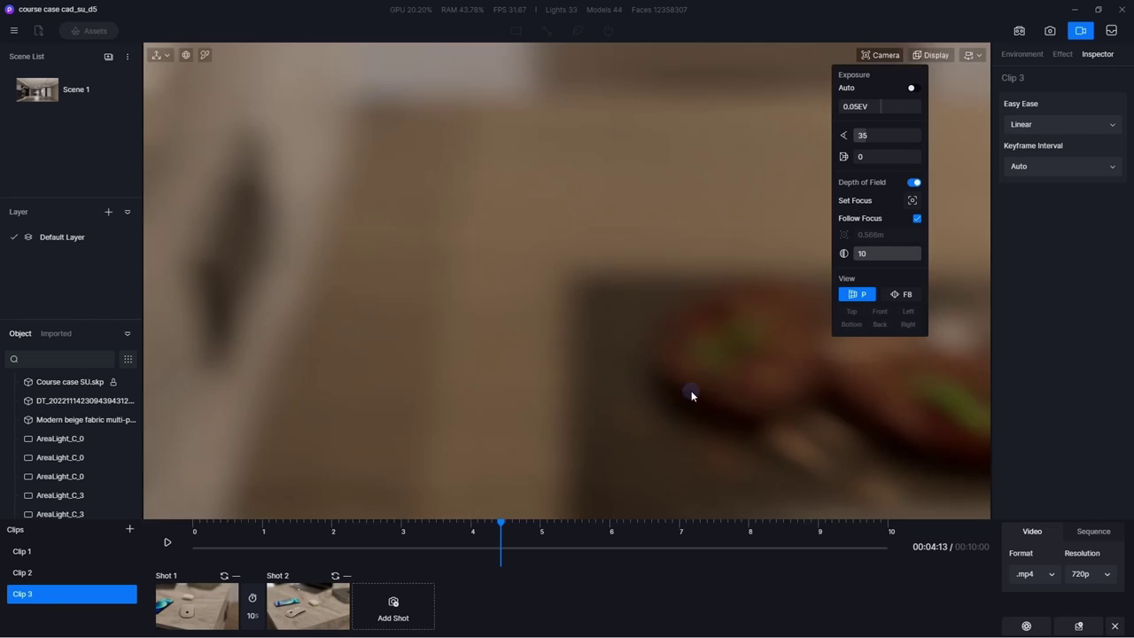
# Add a fourth clip with two shots moving onto the steak board on the dining table and preview it
pyautogui.click(130, 529)
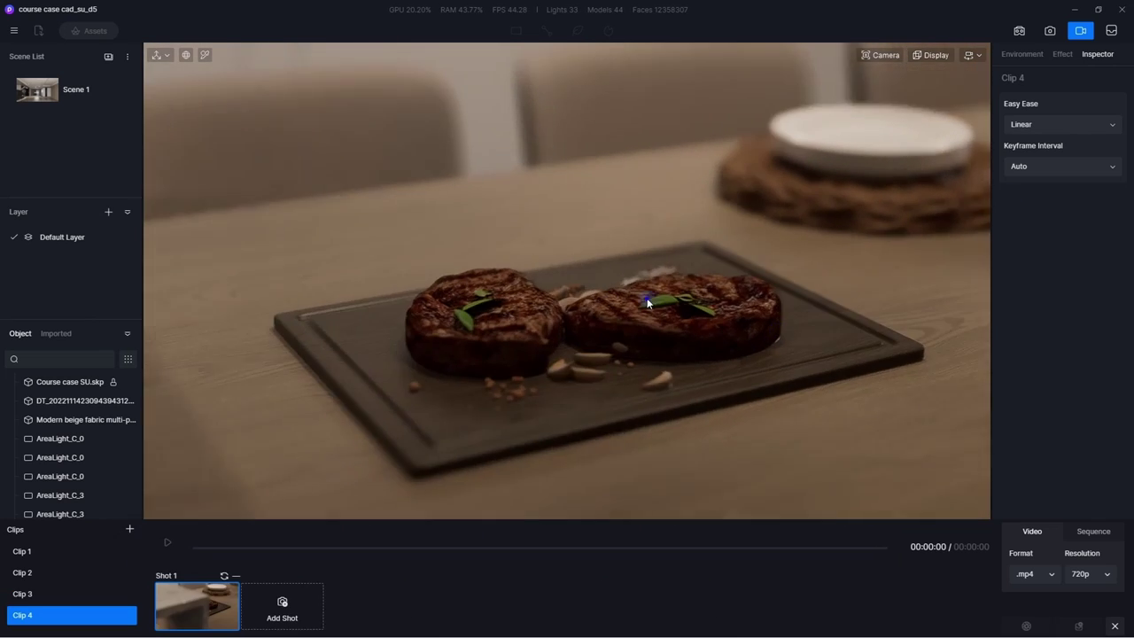
pyautogui.click(282, 607)
pyautogui.click(167, 541)
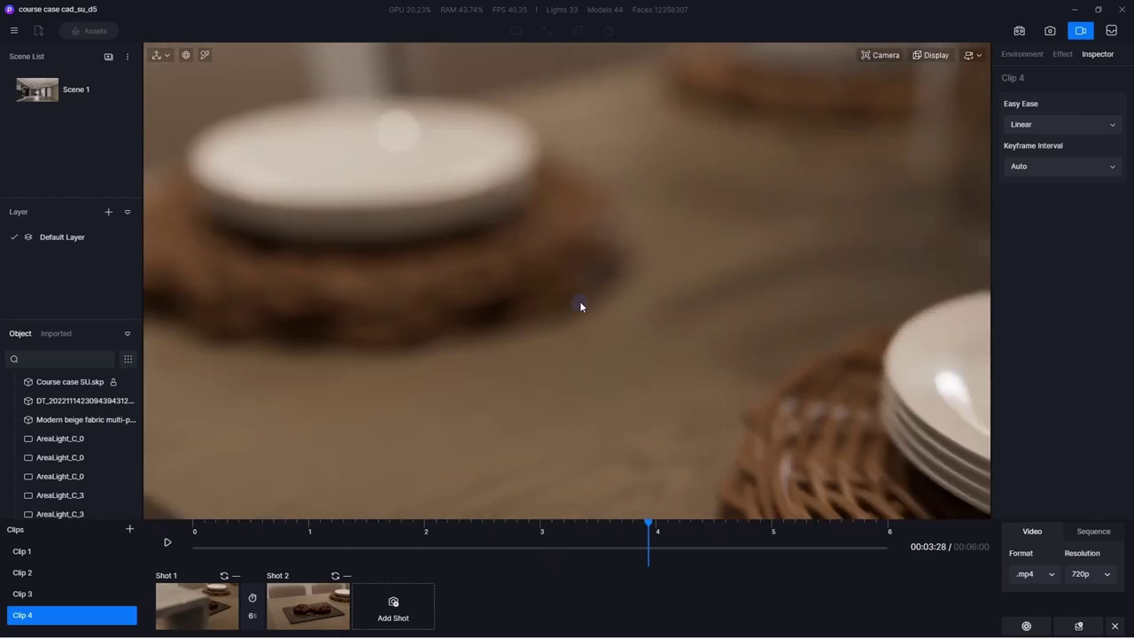
# Add a fifth clip with two close-up shots of the stacked plates on the woven placemat, adjusting the focus point, and preview it
pyautogui.click(129, 529)
pyautogui.click(611, 319)
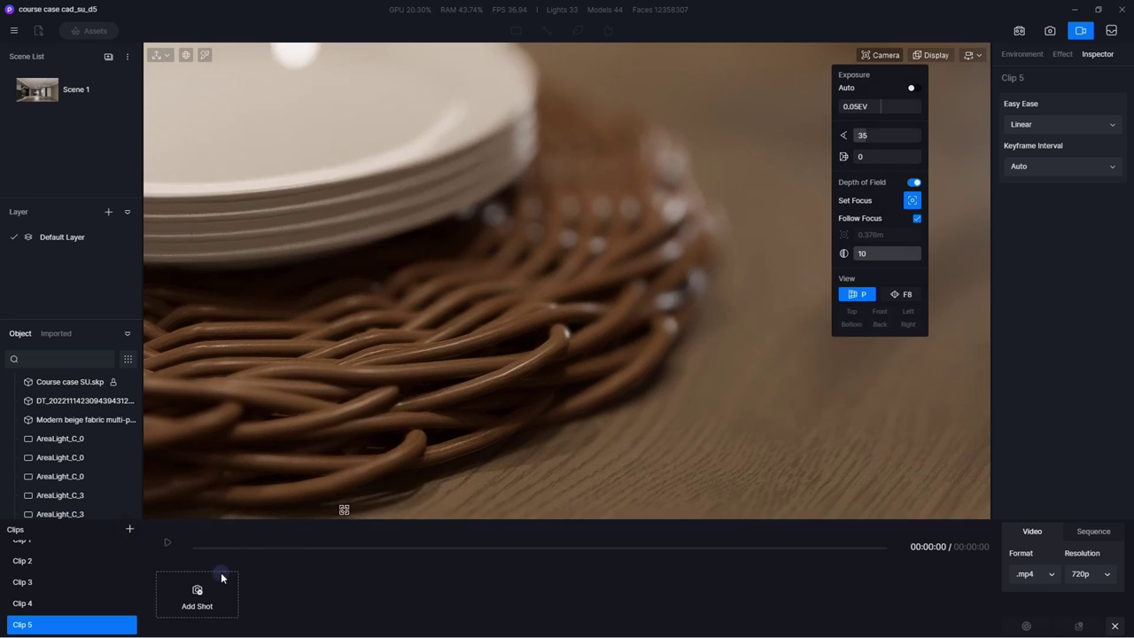
pyautogui.click(221, 578)
pyautogui.click(280, 599)
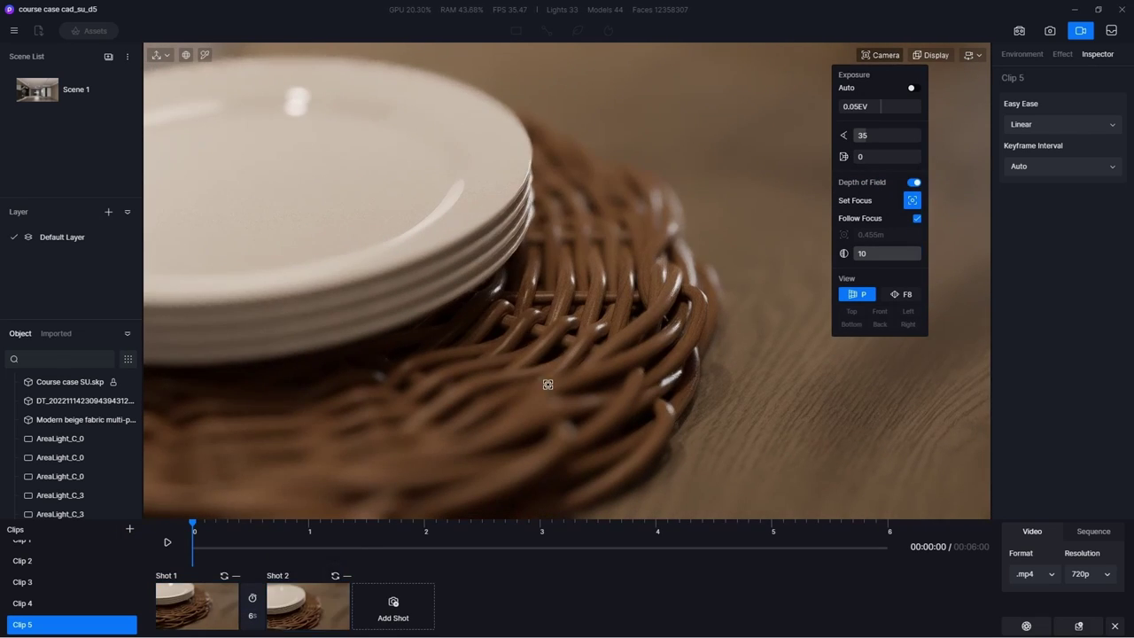
pyautogui.click(168, 541)
pyautogui.click(527, 202)
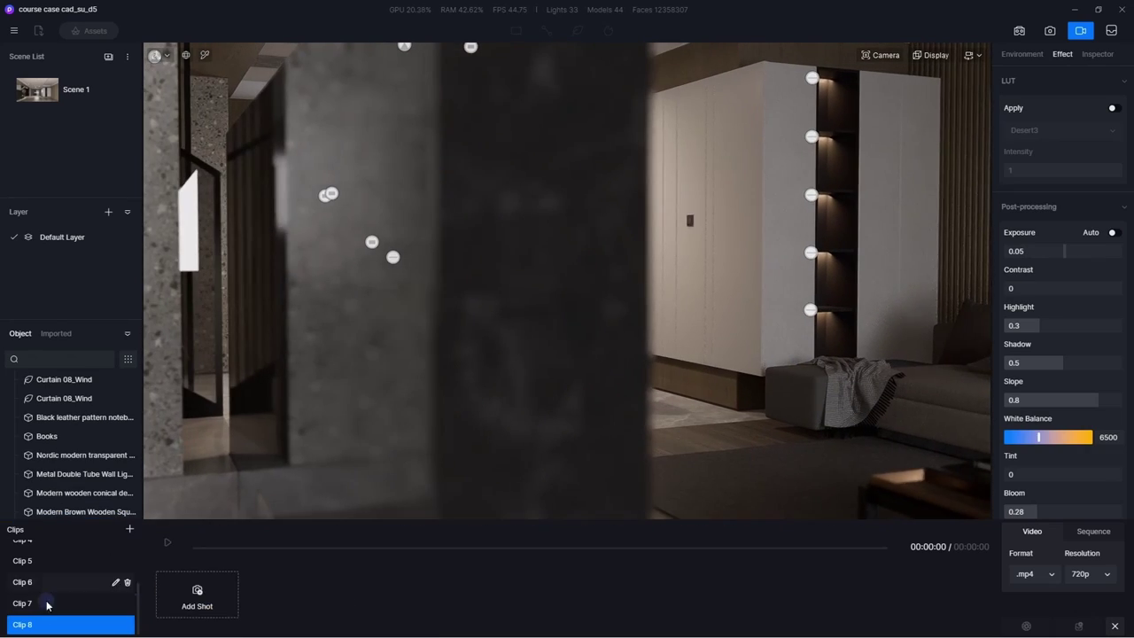
# Record two shots in Clip 8 moving past the dark column to the dining area, set the duration to 8 seconds, and preview it
pyautogui.click(190, 608)
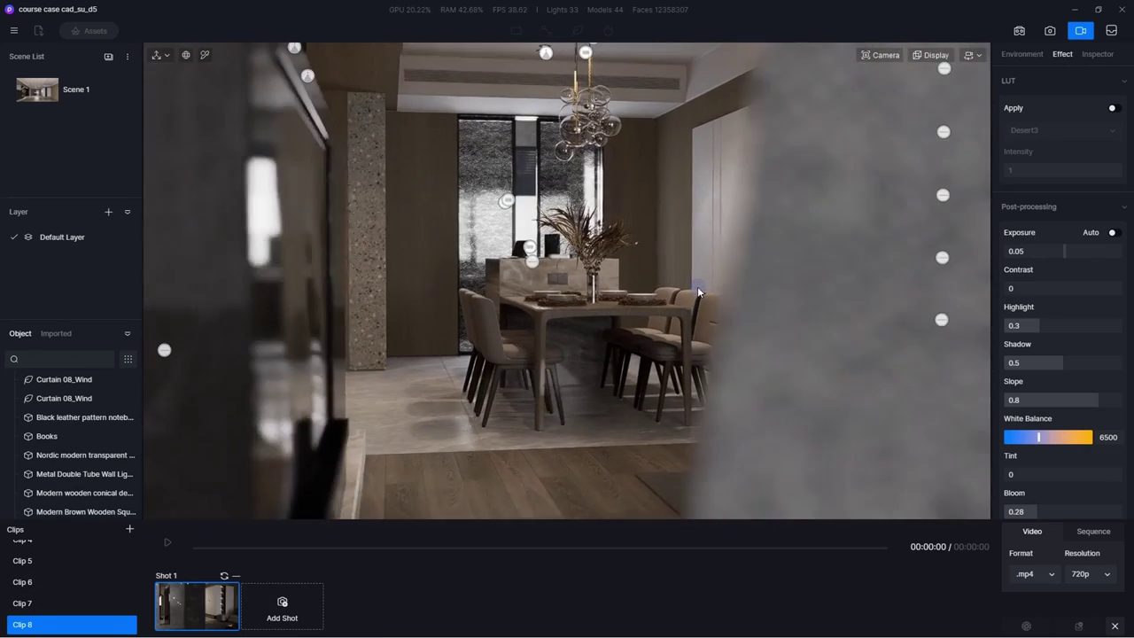
pyautogui.click(282, 607)
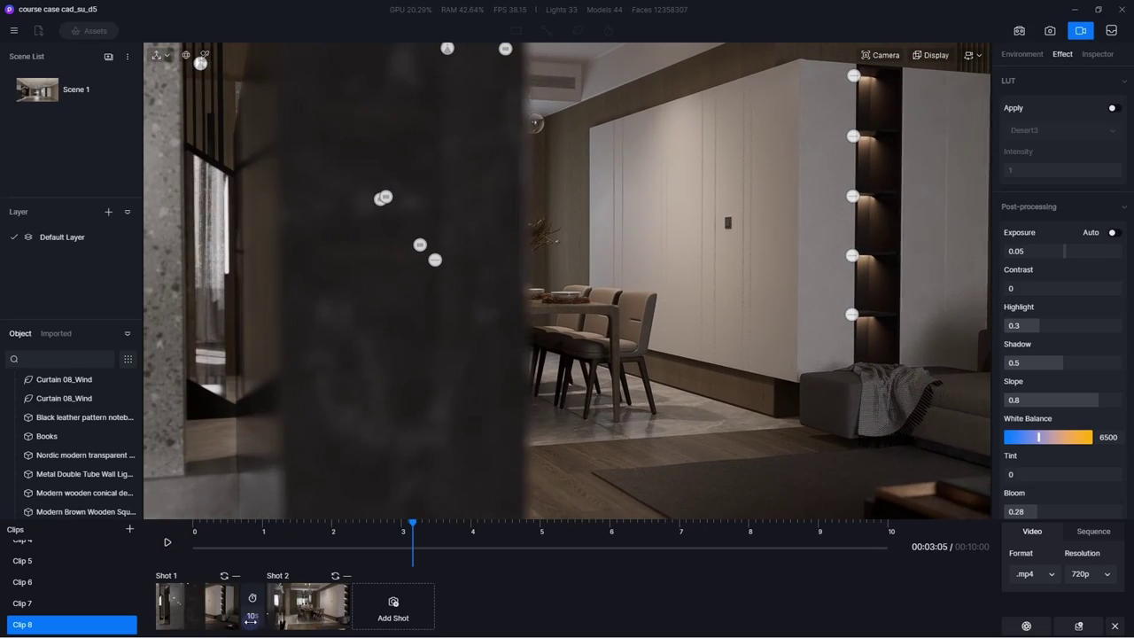
pyautogui.click(168, 542)
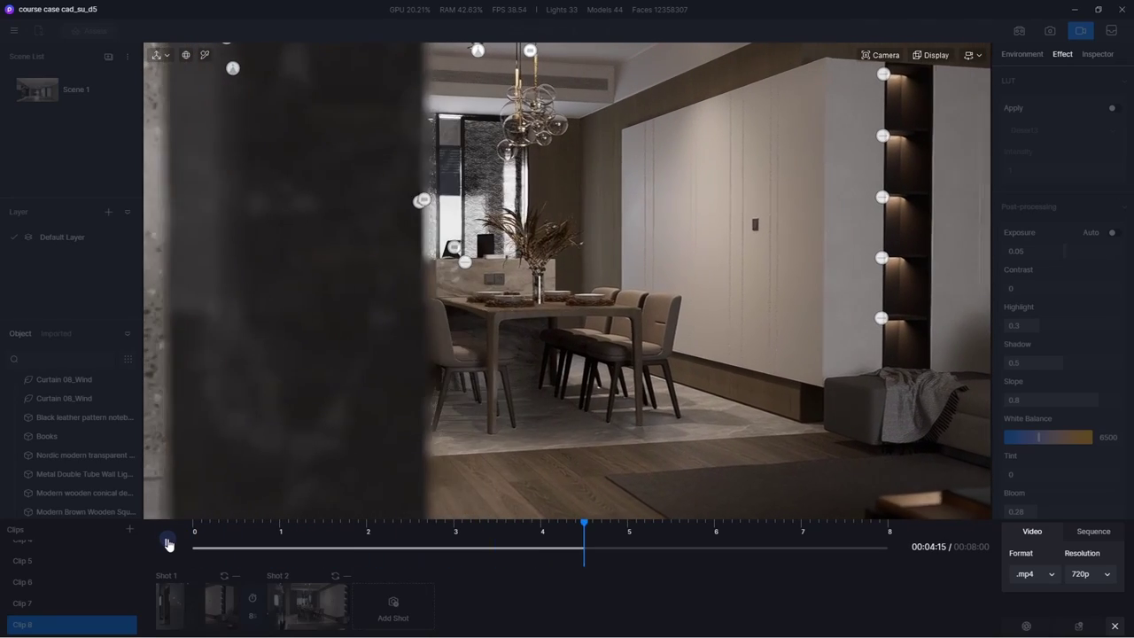
pyautogui.click(167, 541)
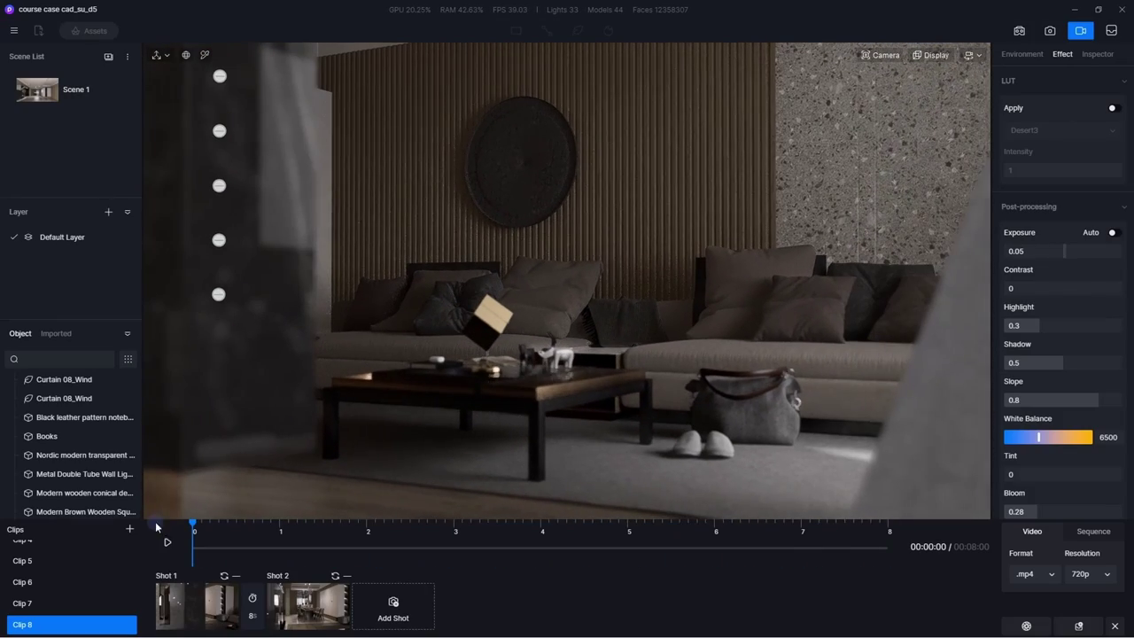
# Add a ninth clip with two shots of the sofa area, lasting 10 seconds, and set the focus on the coffee-table ornaments
pyautogui.click(130, 529)
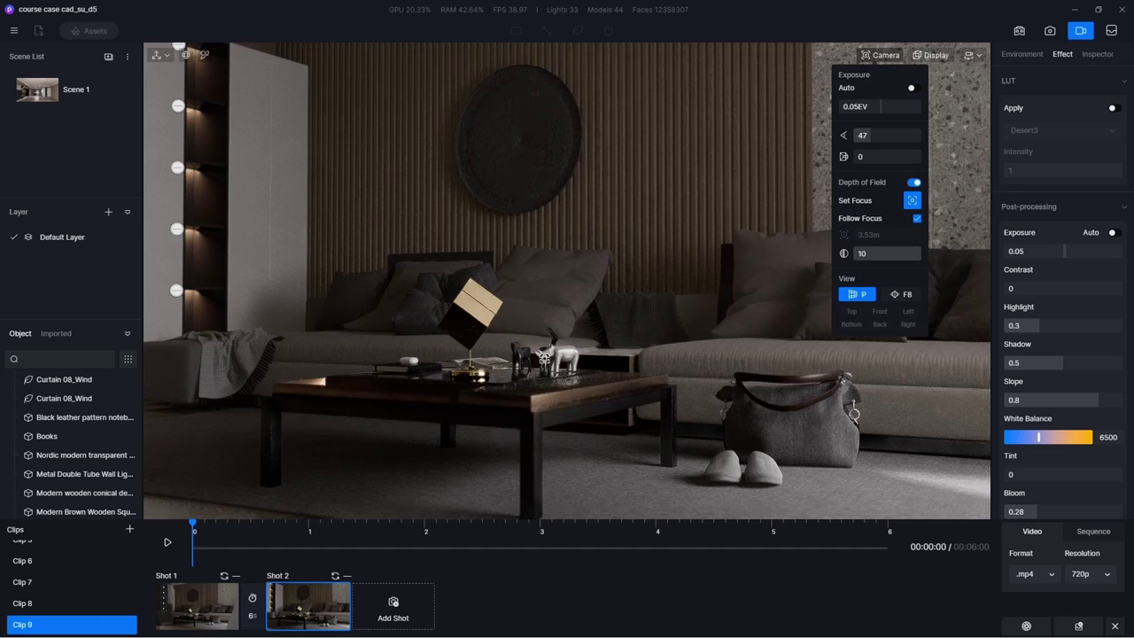
pyautogui.click(912, 202)
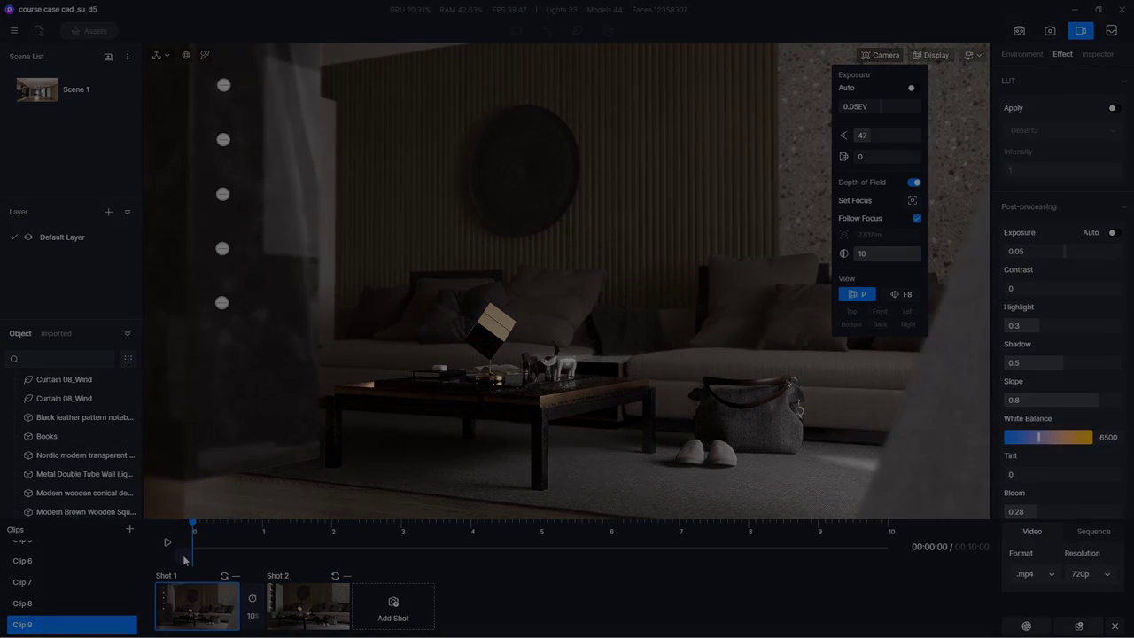